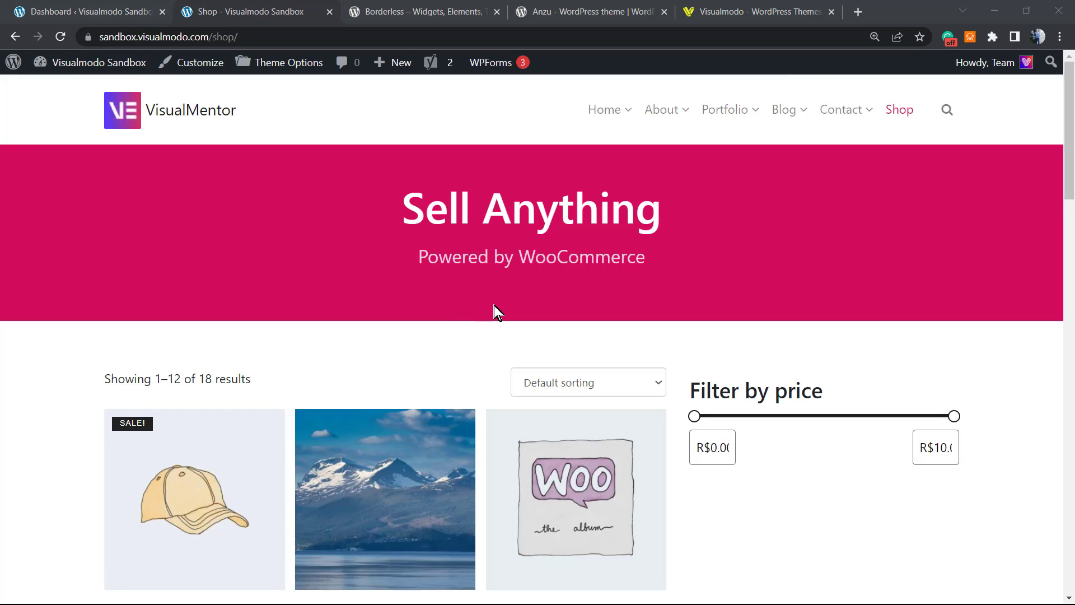
scroll(522, 306, down, 5)
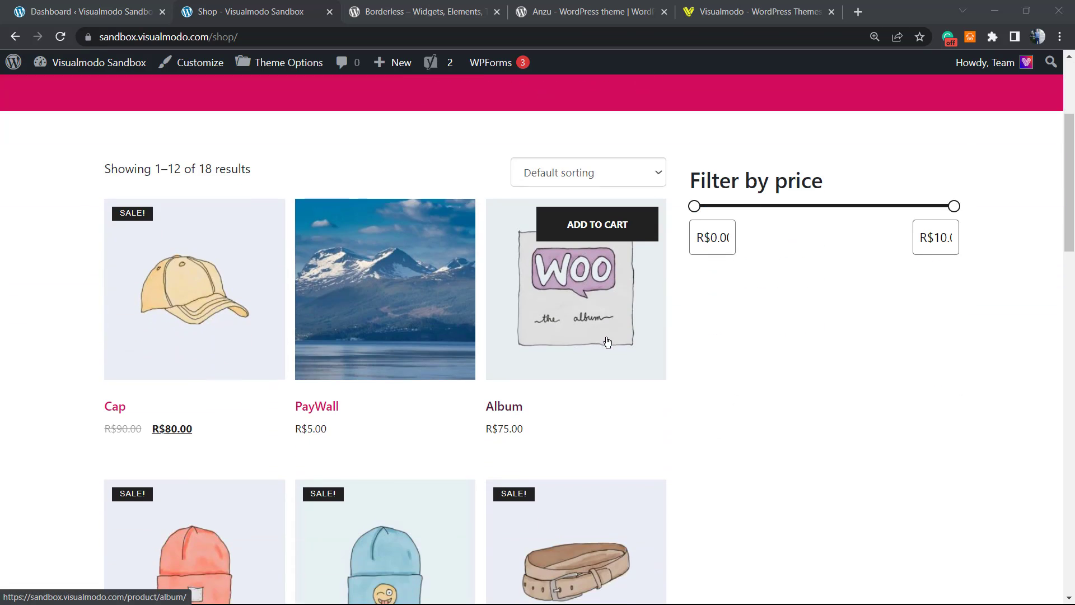
scroll(604, 334, up, 8)
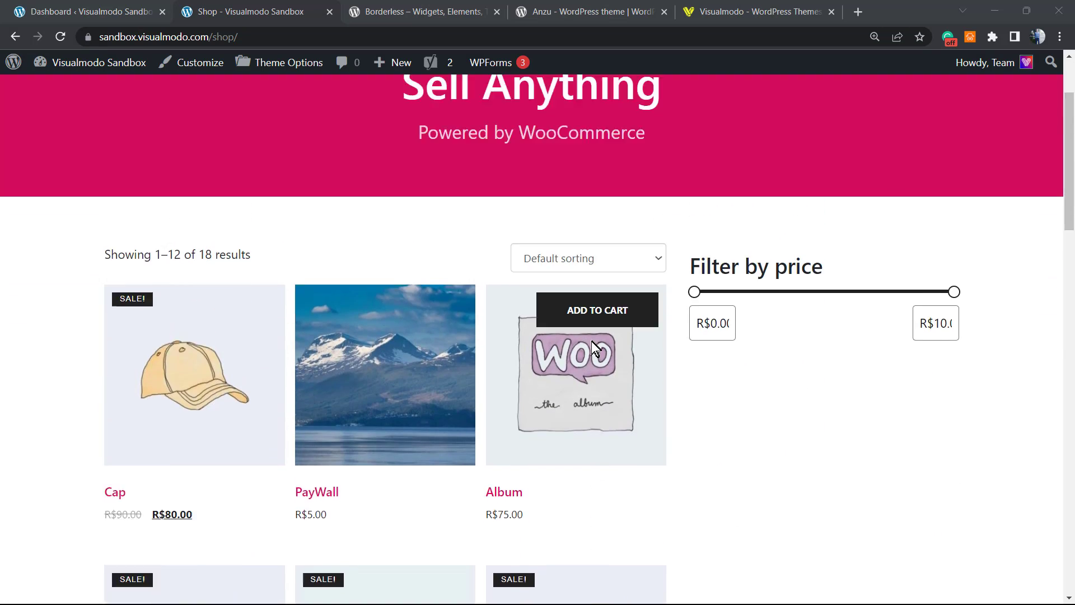
scroll(592, 348, down, 6)
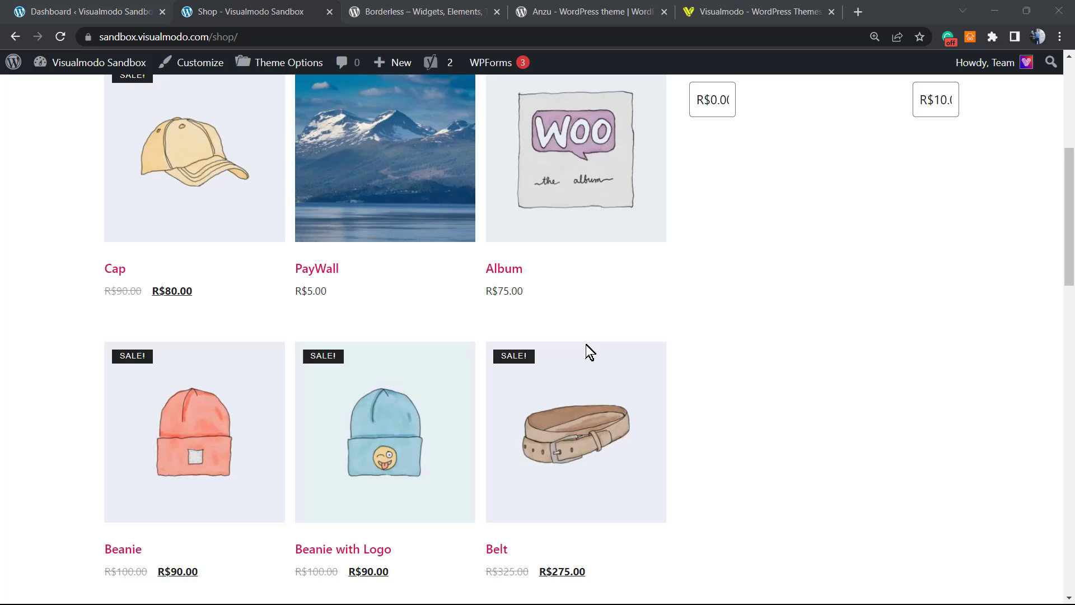
scroll(591, 349, up, 2)
scroll(586, 345, up, 3)
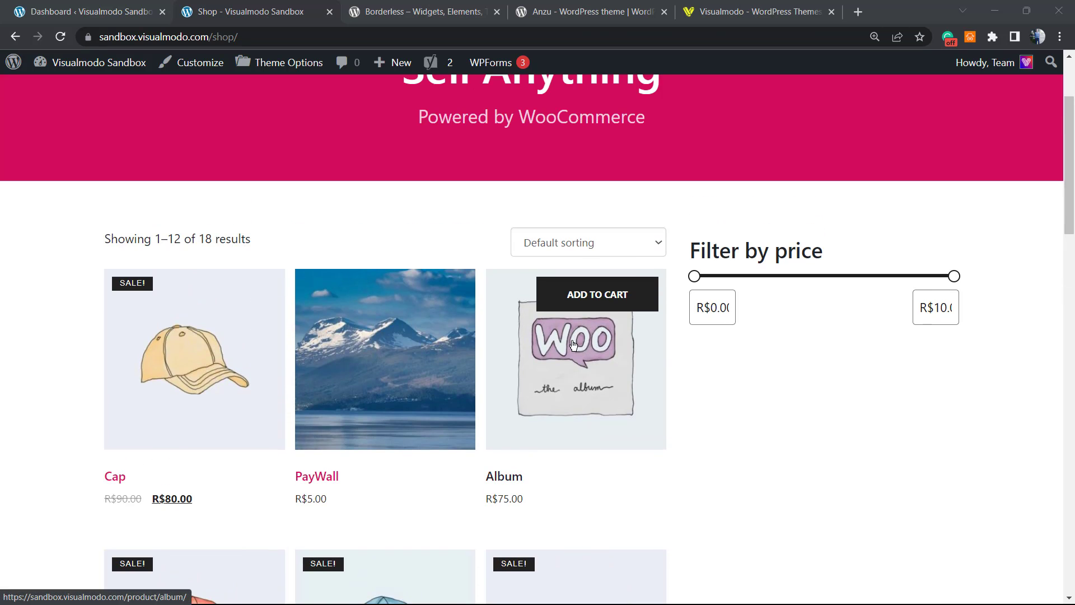
scroll(573, 343, down, 2)
scroll(574, 342, down, 2)
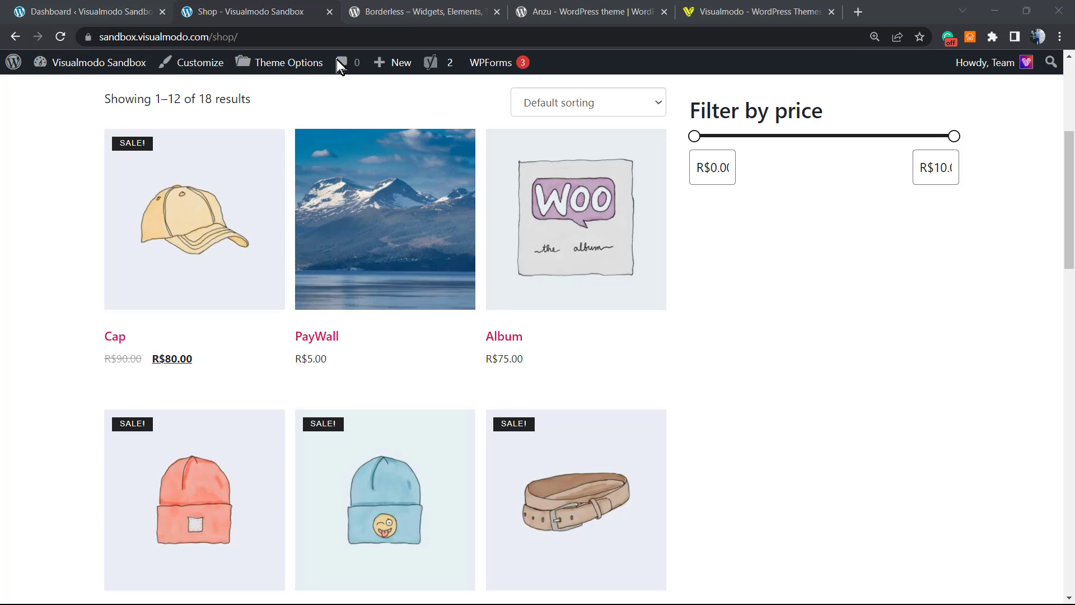
scroll(319, 403, up, 5)
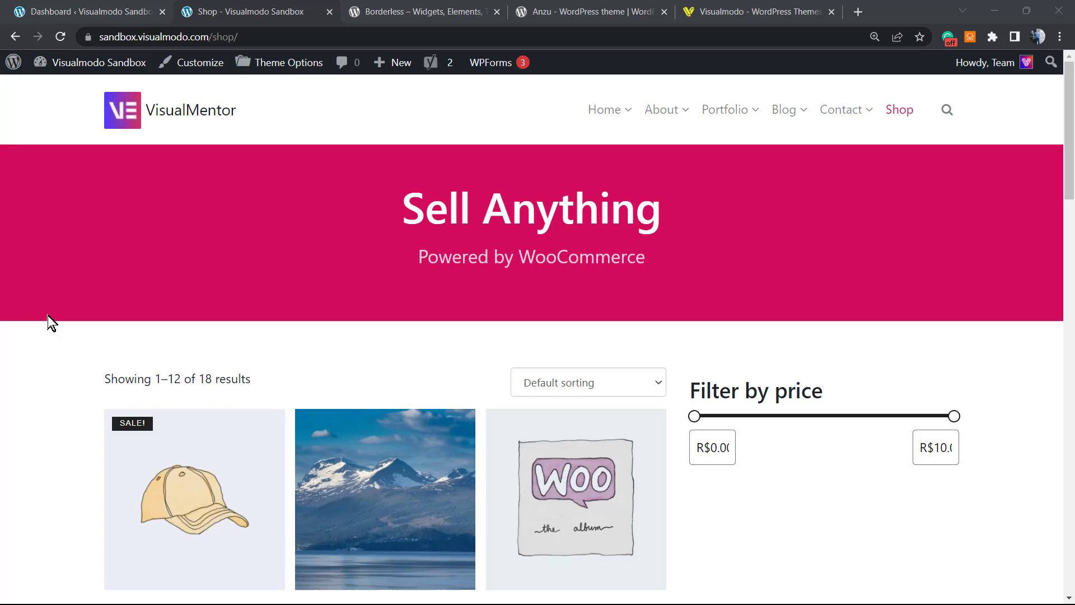
scroll(69, 318, down, 2)
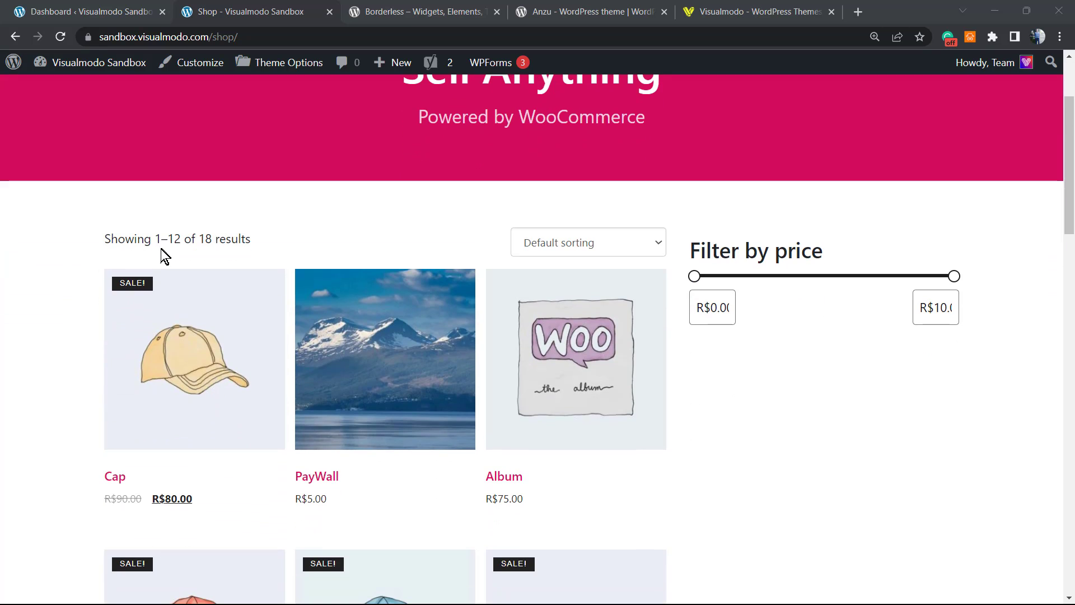
scroll(227, 227, down, 1)
scroll(243, 269, down, 1)
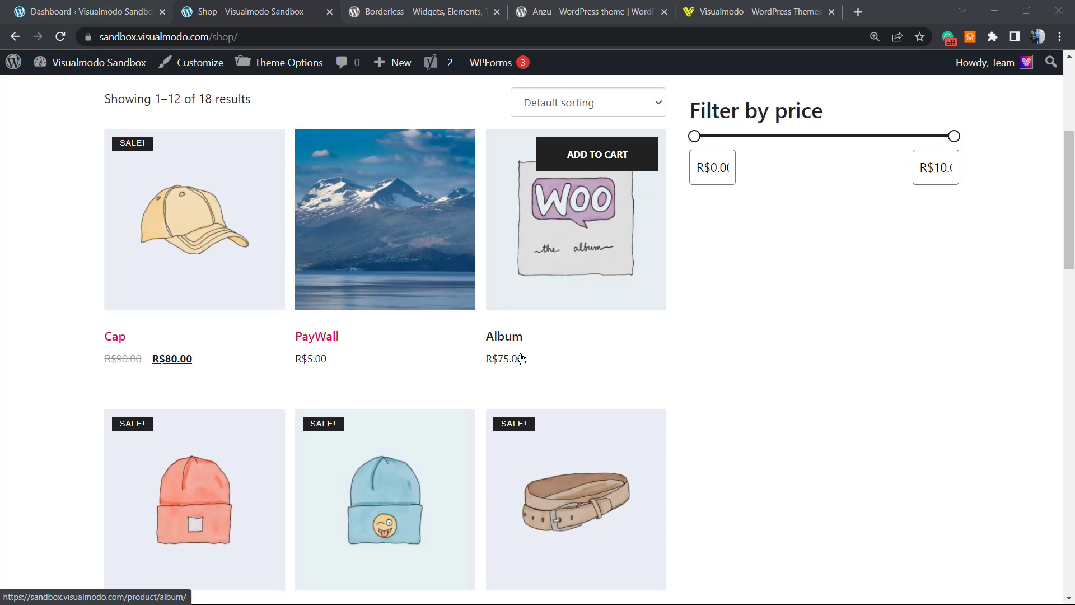
mouse_move(195, 359)
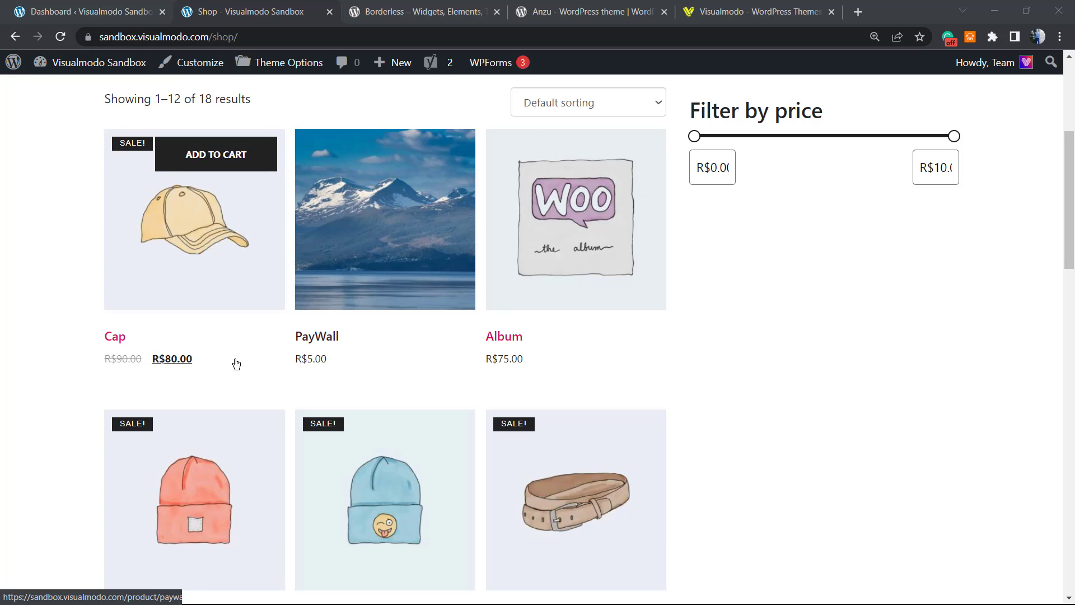
scroll(486, 359, up, 1)
scroll(453, 369, down, 2)
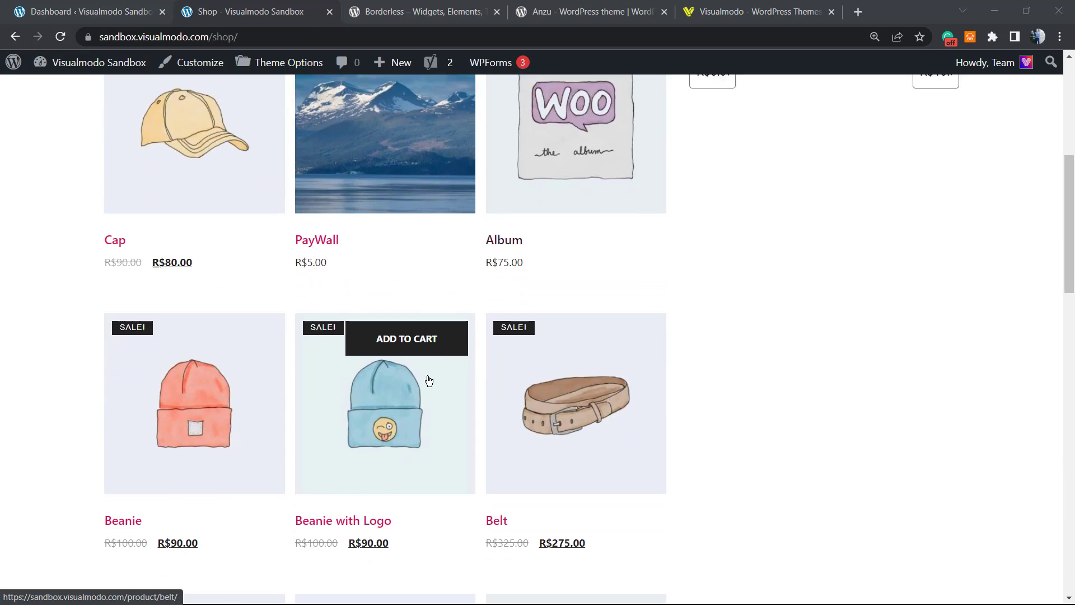
scroll(428, 380, down, 2)
scroll(504, 446, down, 1)
scroll(504, 445, up, 5)
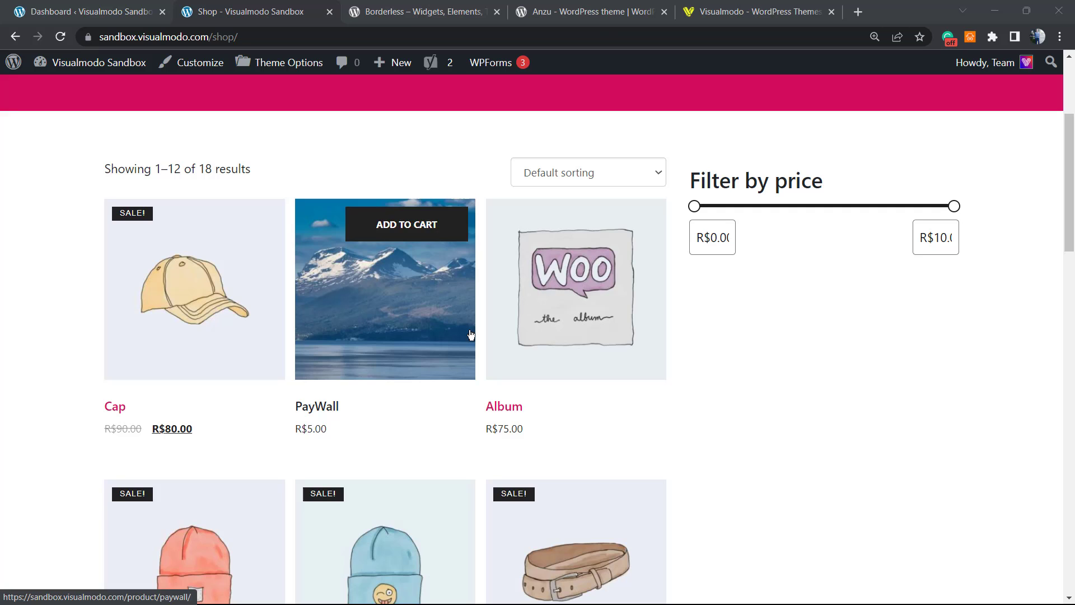
scroll(369, 336, up, 2)
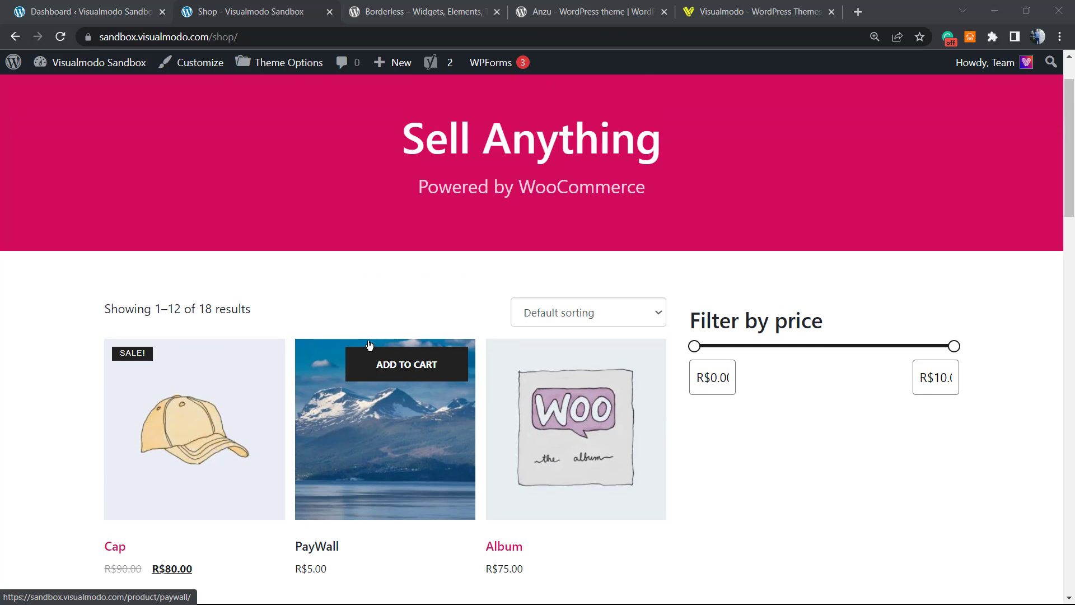
scroll(369, 346, up, 2)
scroll(360, 336, down, 3)
scroll(359, 291, down, 1)
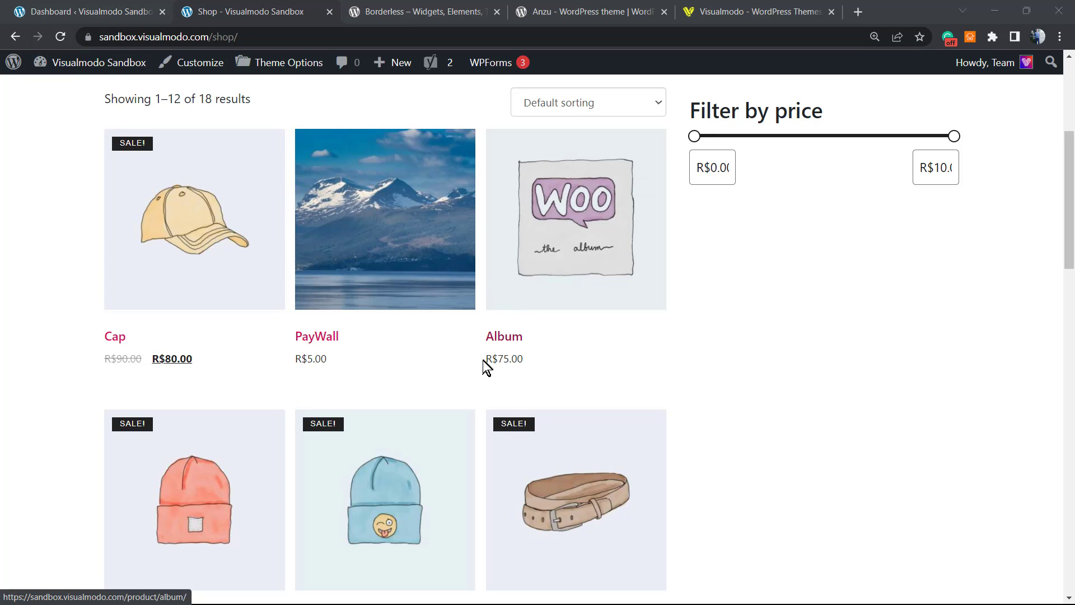
mouse_move(575, 429)
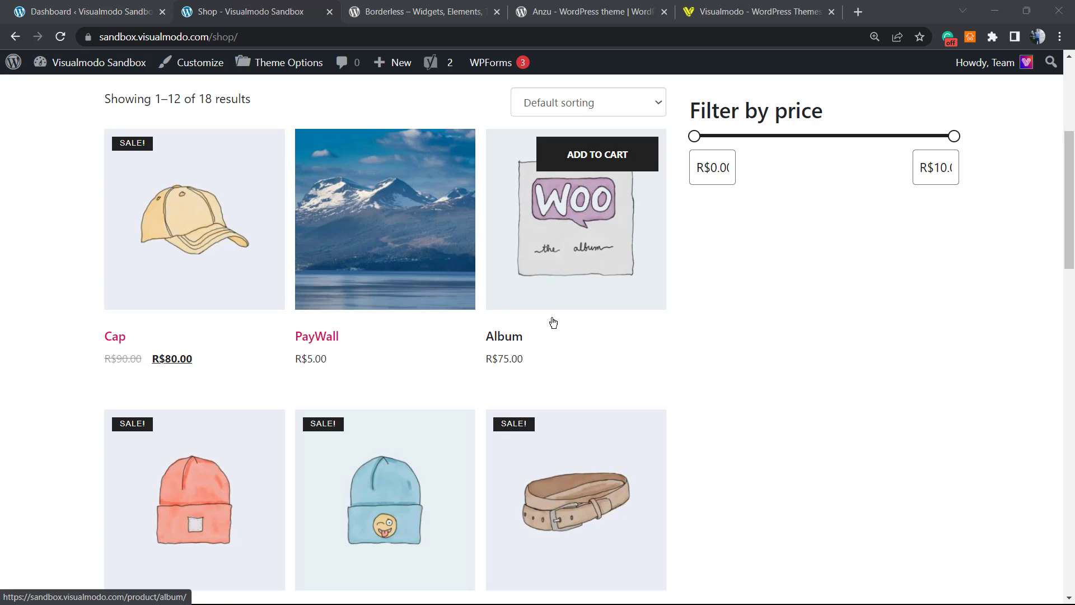
scroll(638, 303, up, 4)
scroll(618, 318, down, 2)
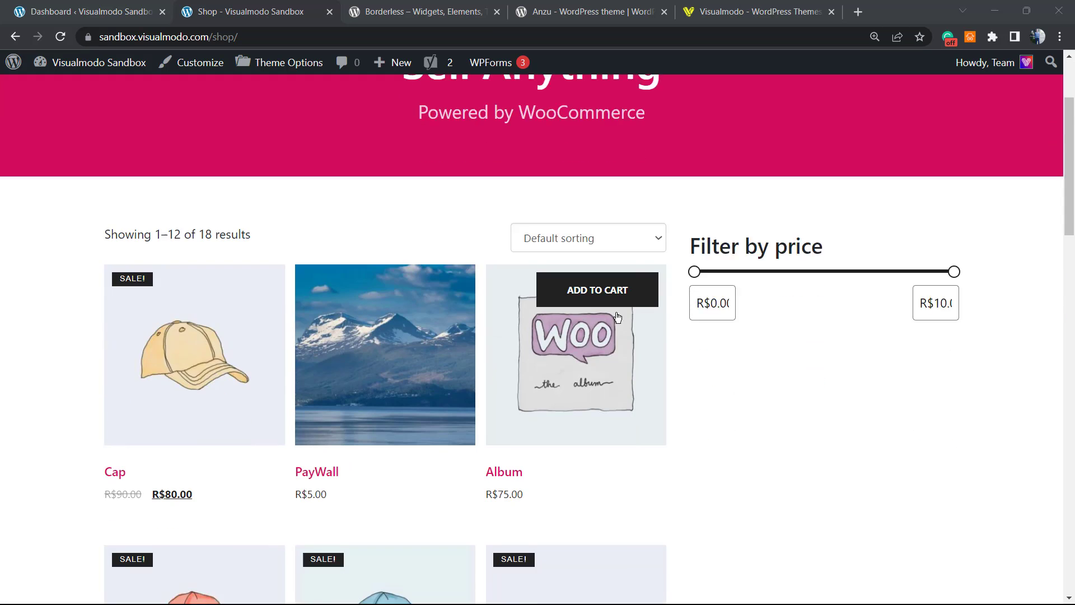
scroll(618, 317, down, 2)
scroll(611, 320, up, 2)
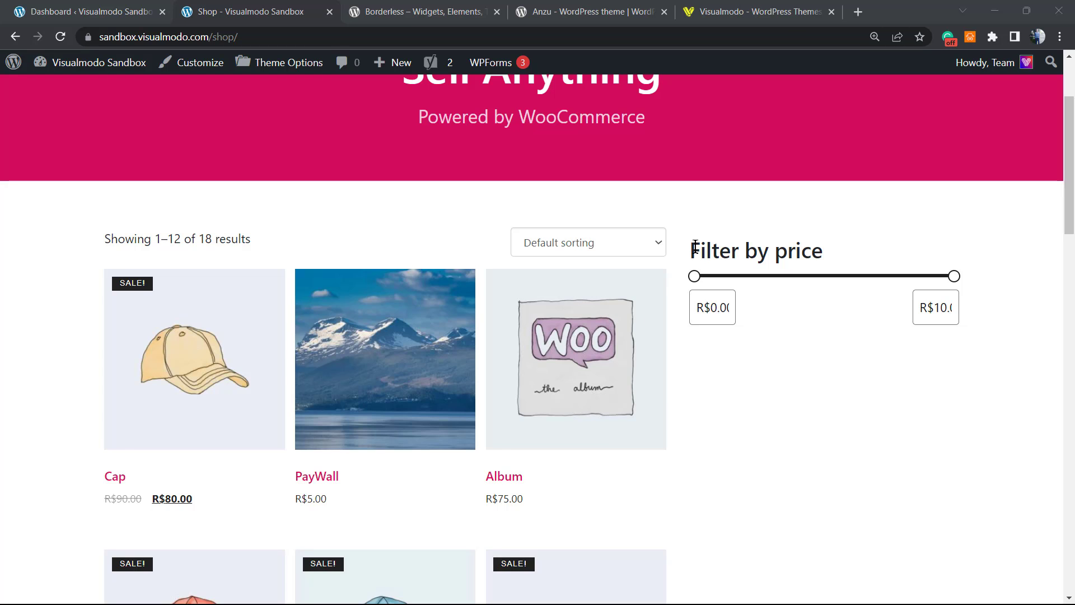
Highlight the shop's Filter by price heading, then find Price Based on Country among the installed plugins.
triple_click(697, 250)
scroll(791, 279, up, 2)
scroll(791, 279, up, 1)
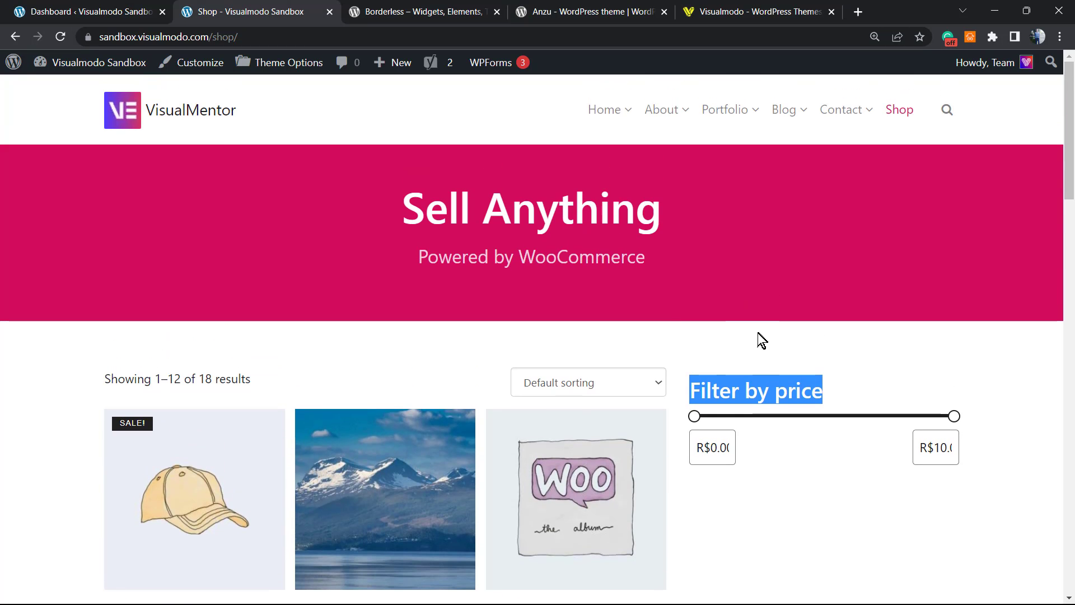
scroll(703, 359, down, 2)
scroll(572, 336, up, 2)
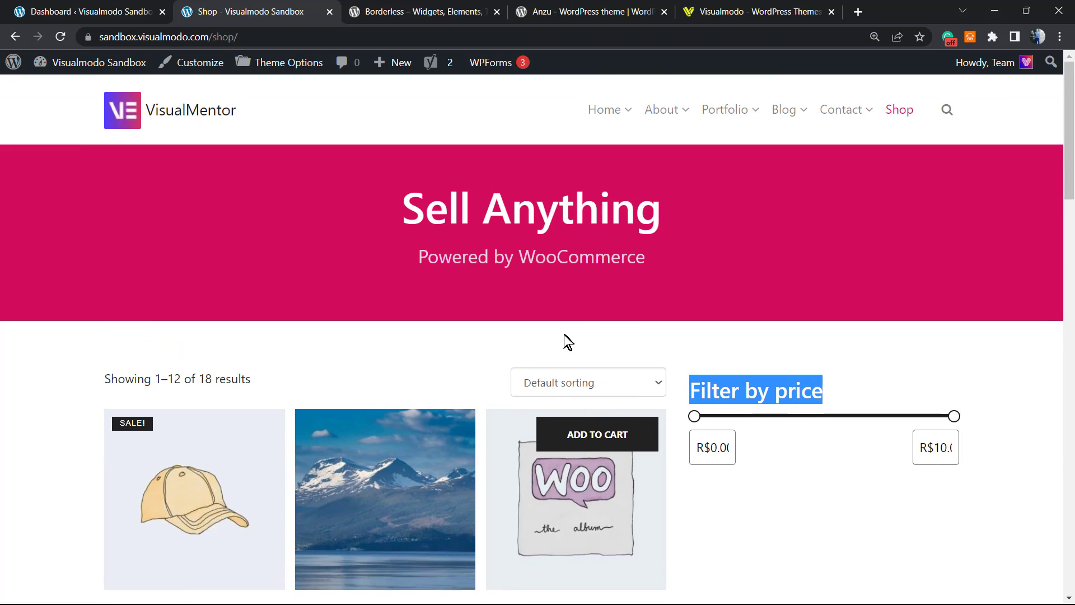
scroll(605, 327, down, 1)
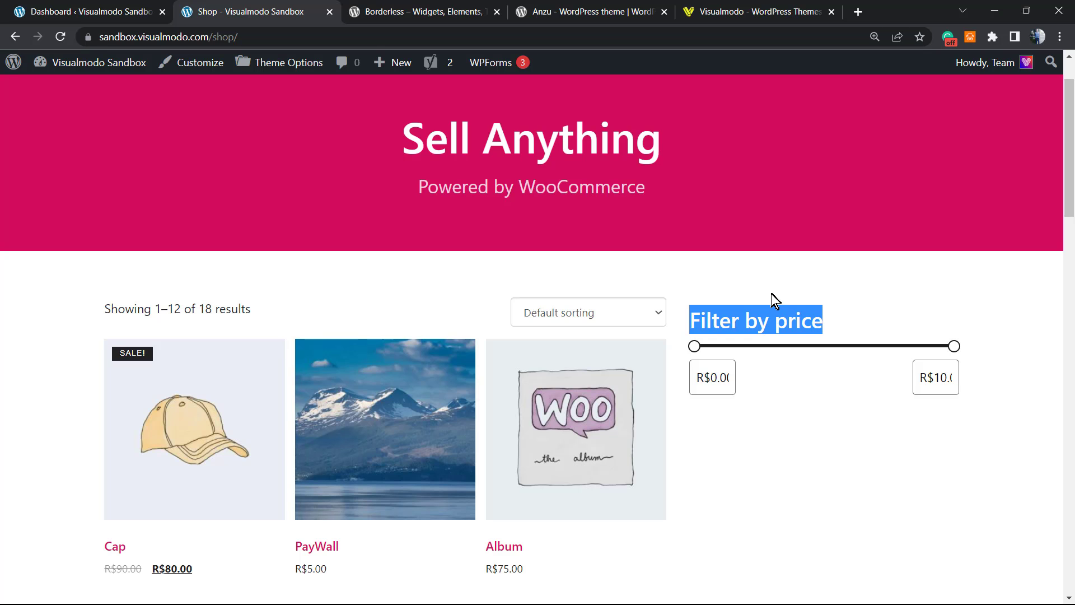
click(776, 301)
scroll(571, 387, down, 2)
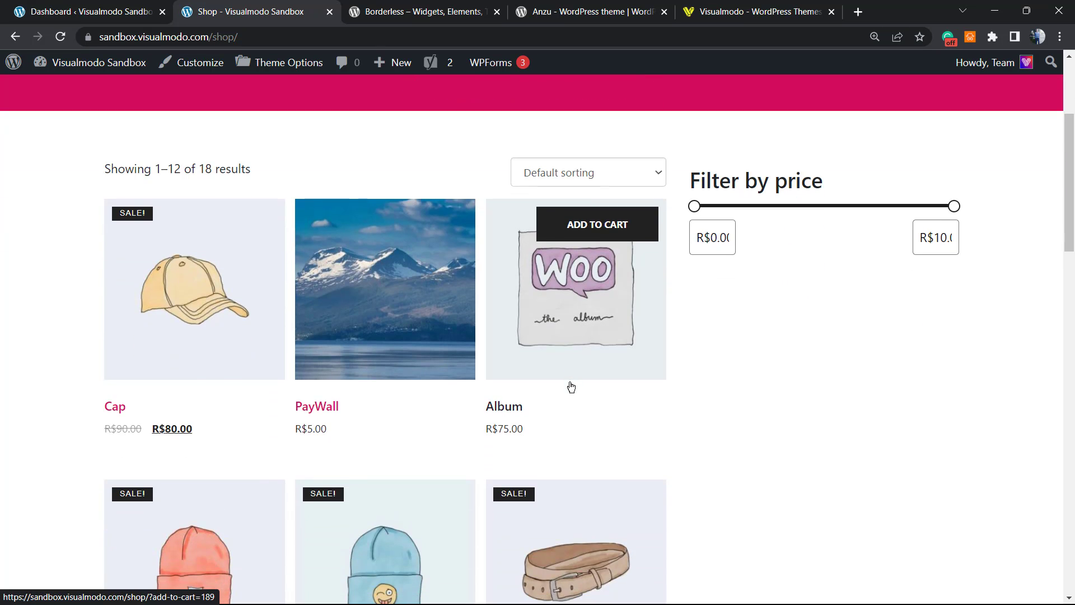
scroll(736, 356, up, 2)
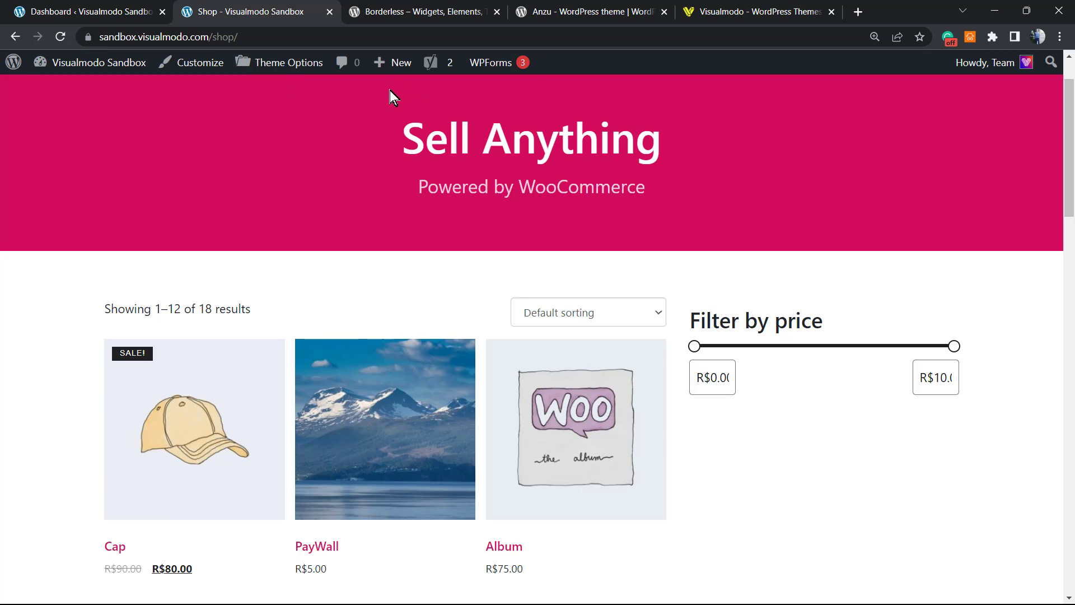
click(93, 12)
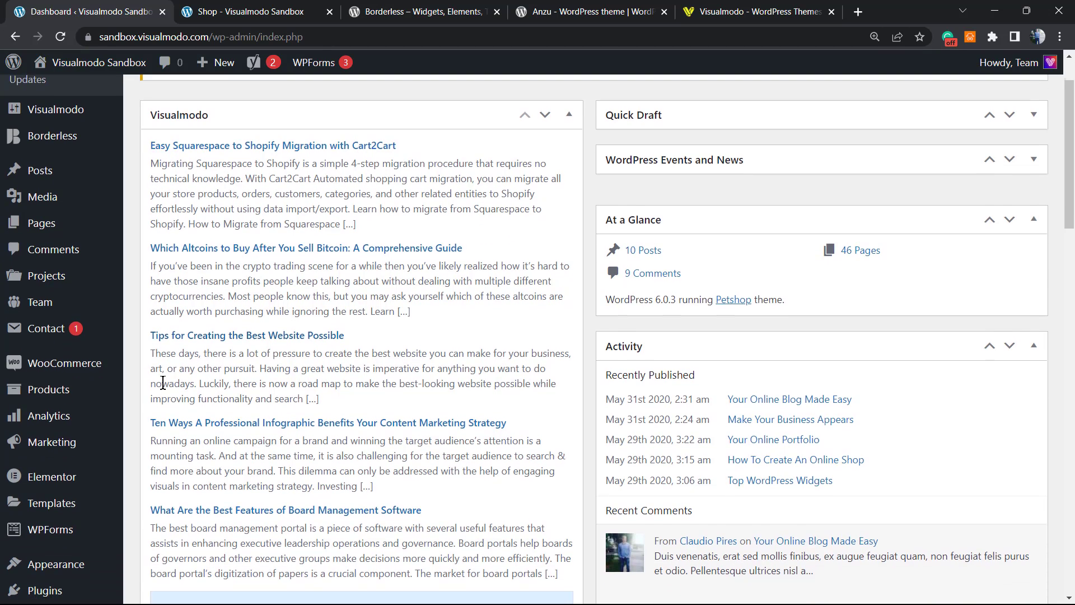
scroll(72, 520, down, 1)
scroll(72, 521, down, 1)
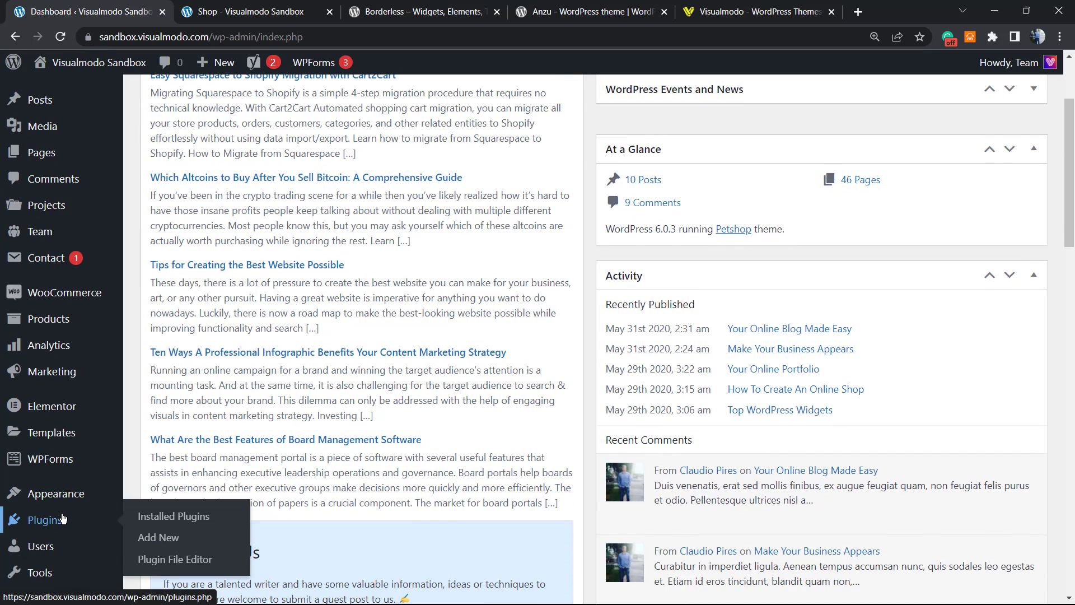
click(63, 520)
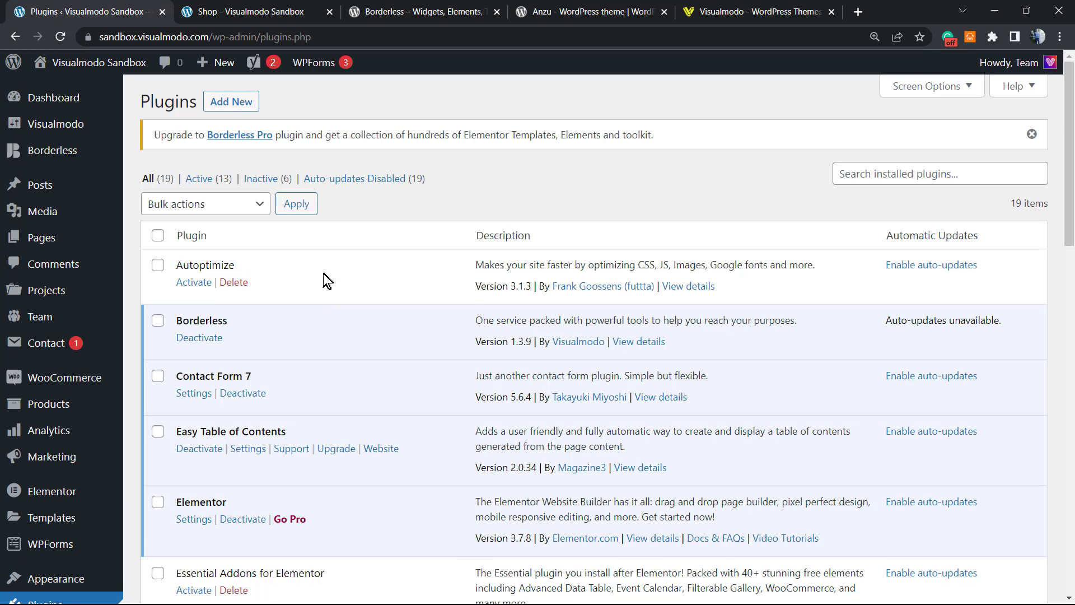
scroll(372, 312, down, 2)
scroll(371, 311, down, 4)
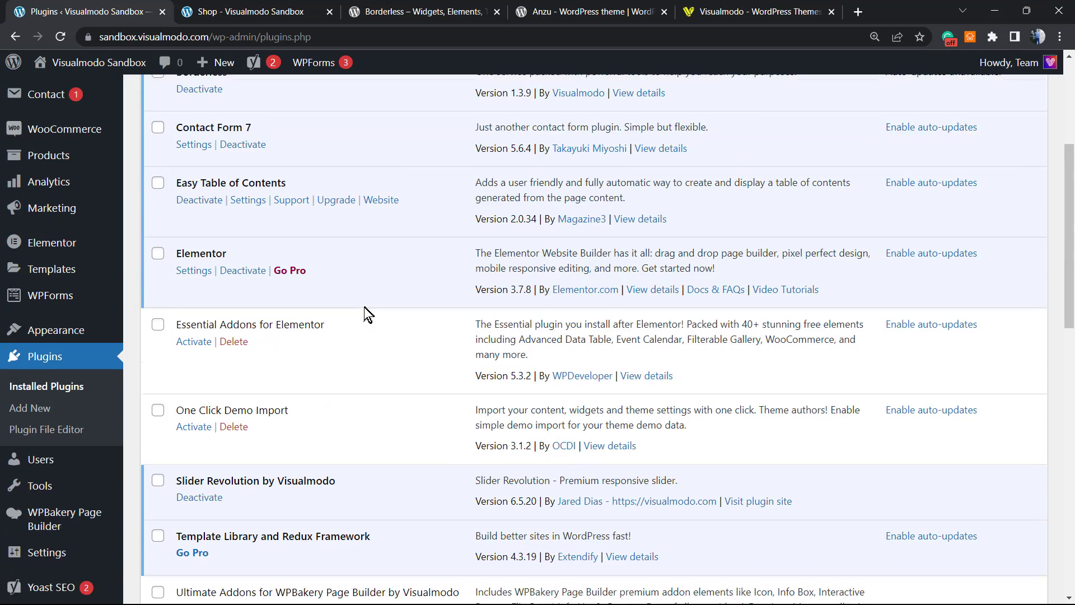
scroll(367, 312, down, 2)
scroll(362, 305, down, 2)
scroll(362, 305, down, 2)
scroll(363, 305, down, 2)
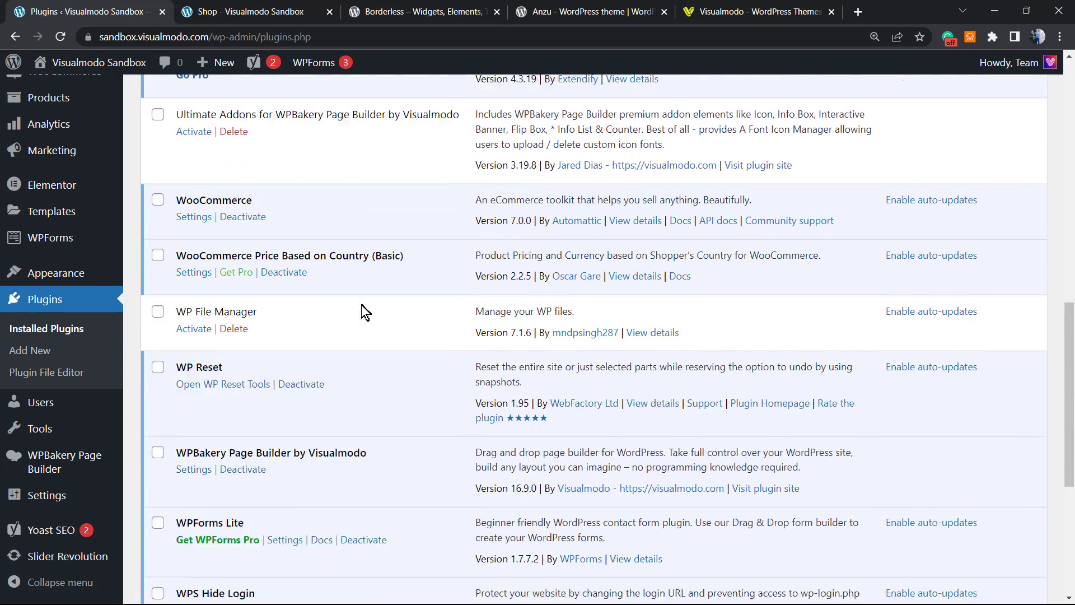
scroll(362, 304, down, 1)
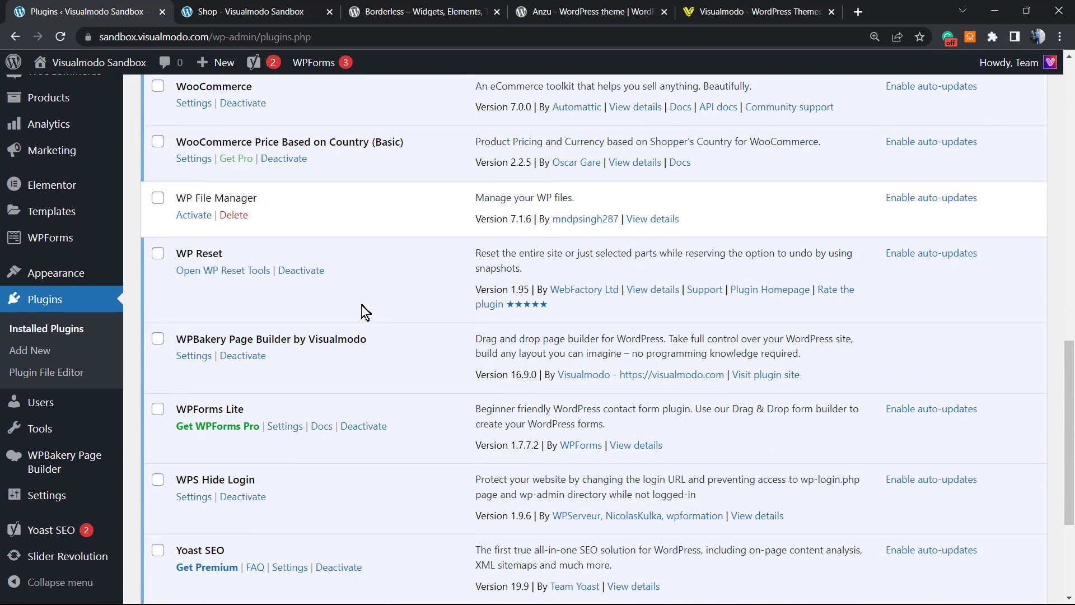
triple_click(281, 144)
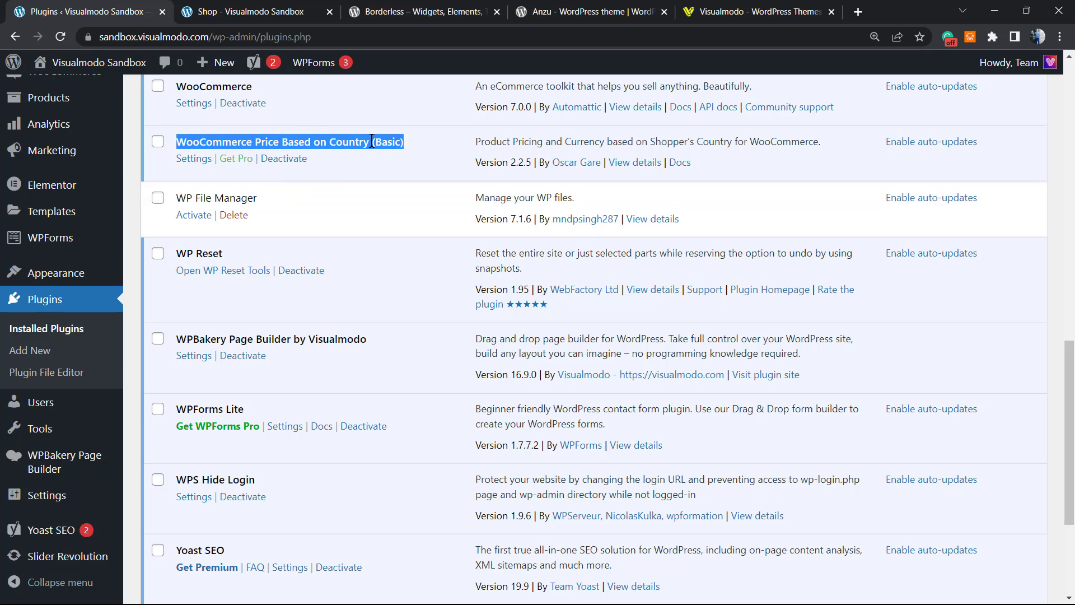
Open the plugin's Pricing zones list and check Brazil's exchange rate of 1 USD = 5 BRL.
click(194, 159)
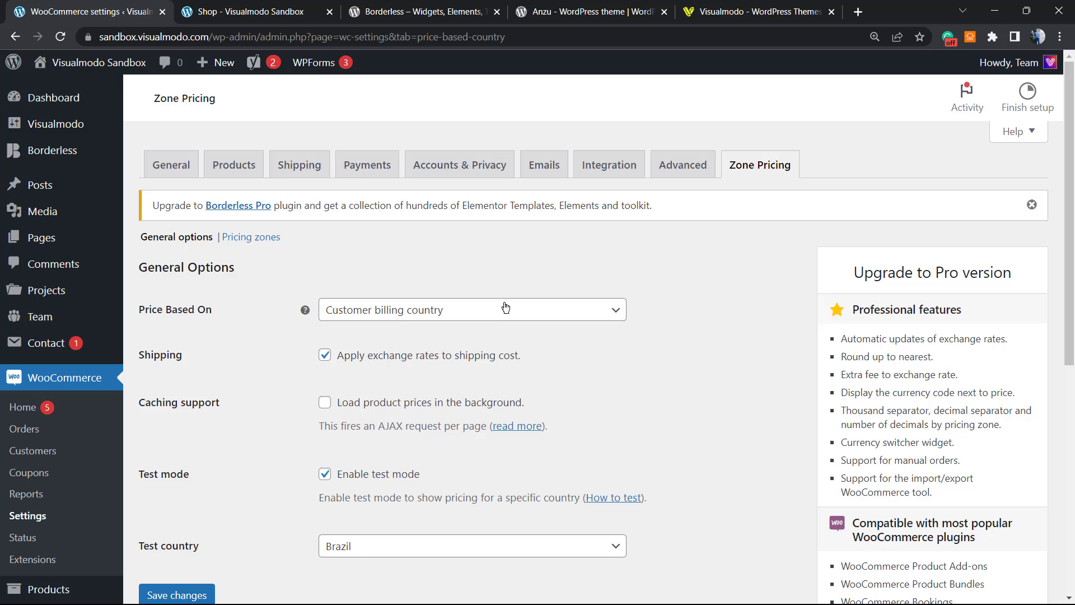
click(251, 237)
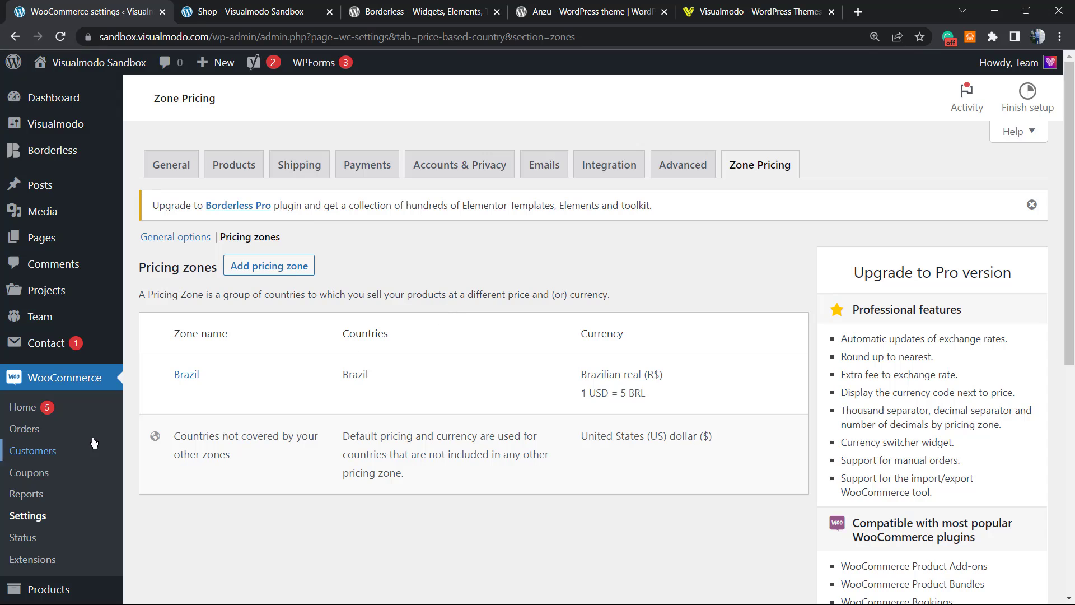
mouse_move(581, 393)
mouse_down()
mouse_move(549, 397)
mouse_move(643, 392)
mouse_move(576, 375)
mouse_up()
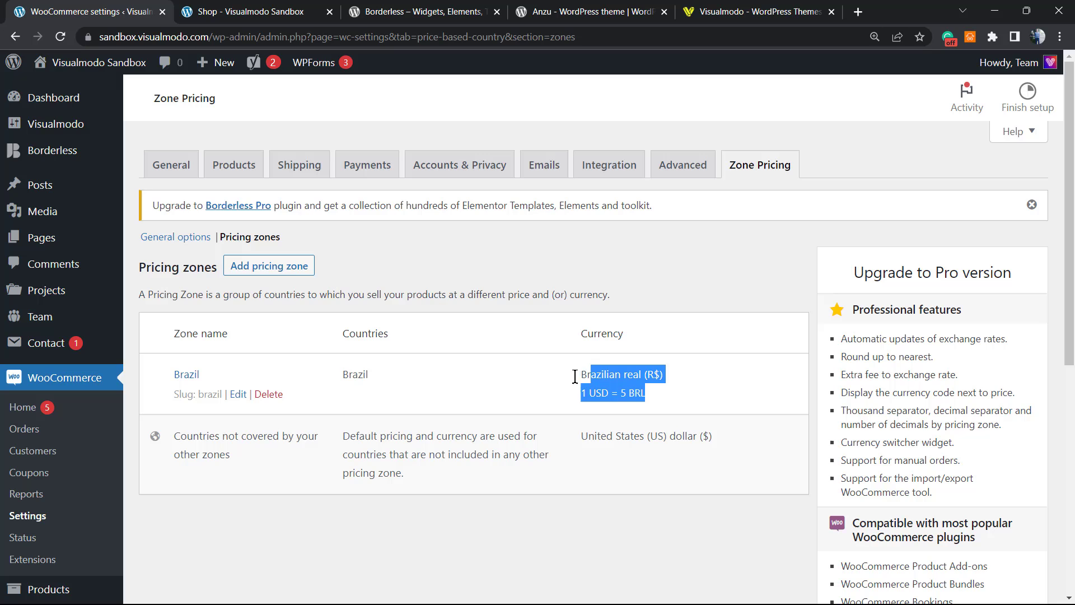
click(655, 401)
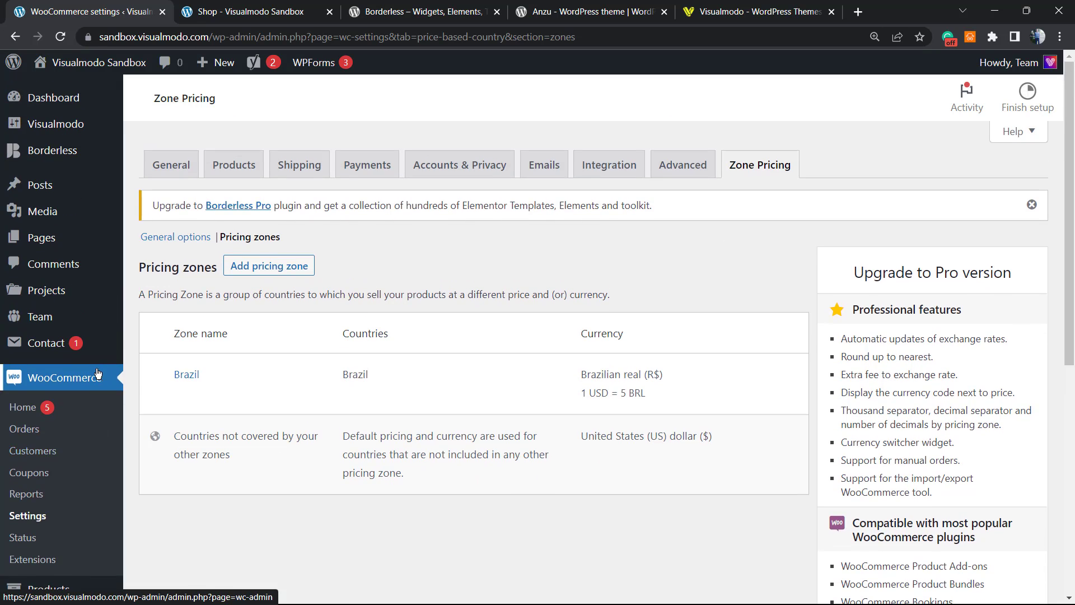
scroll(469, 410, down, 2)
scroll(469, 411, down, 1)
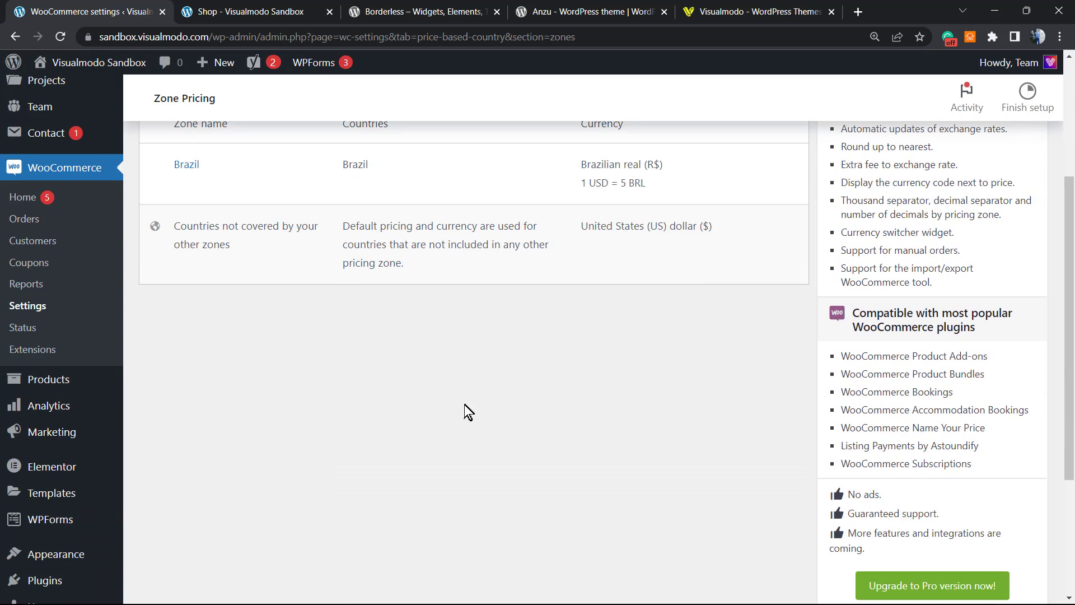
scroll(469, 410, up, 3)
scroll(265, 446, down, 1)
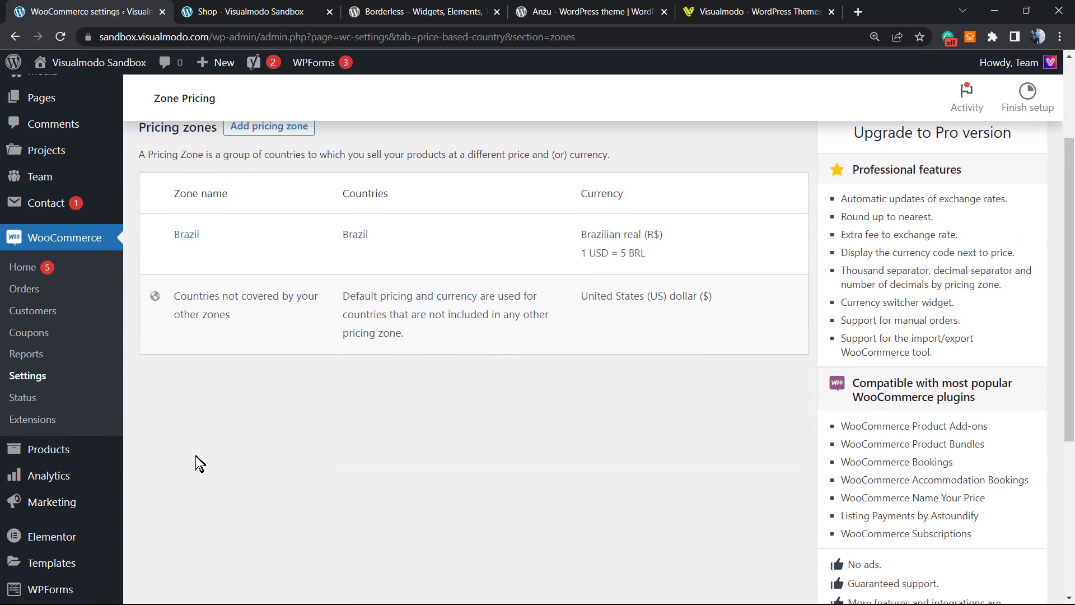
scroll(199, 462, up, 2)
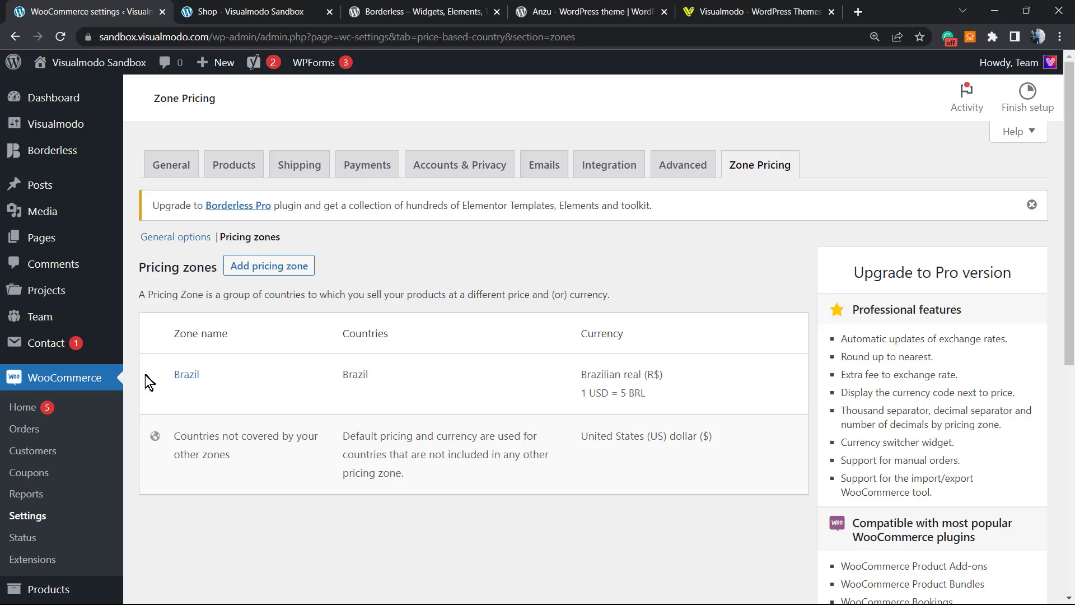
scroll(94, 291, down, 3)
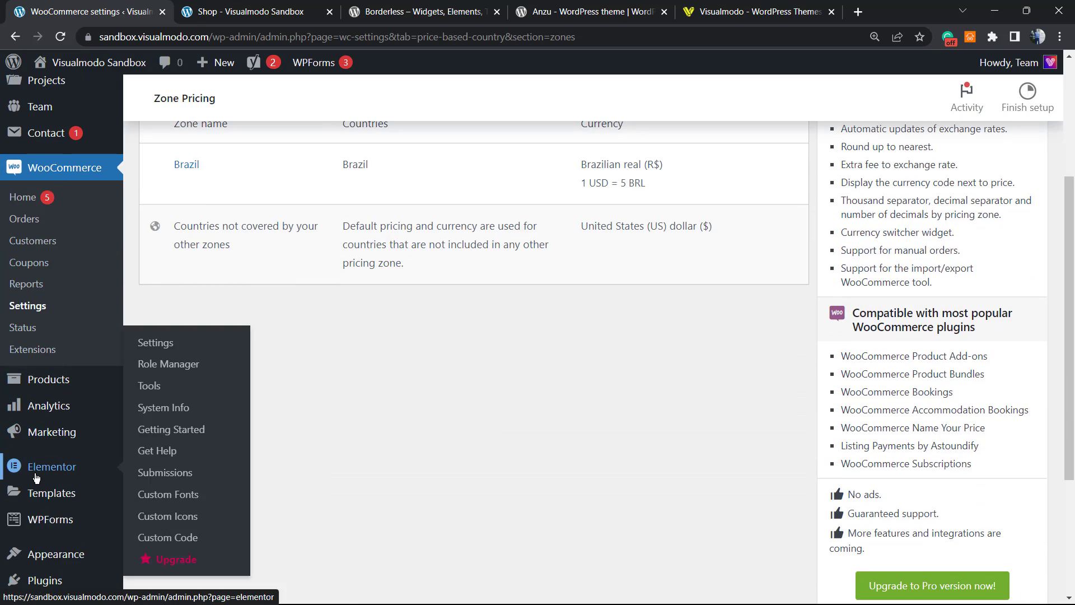
scroll(55, 555, down, 2)
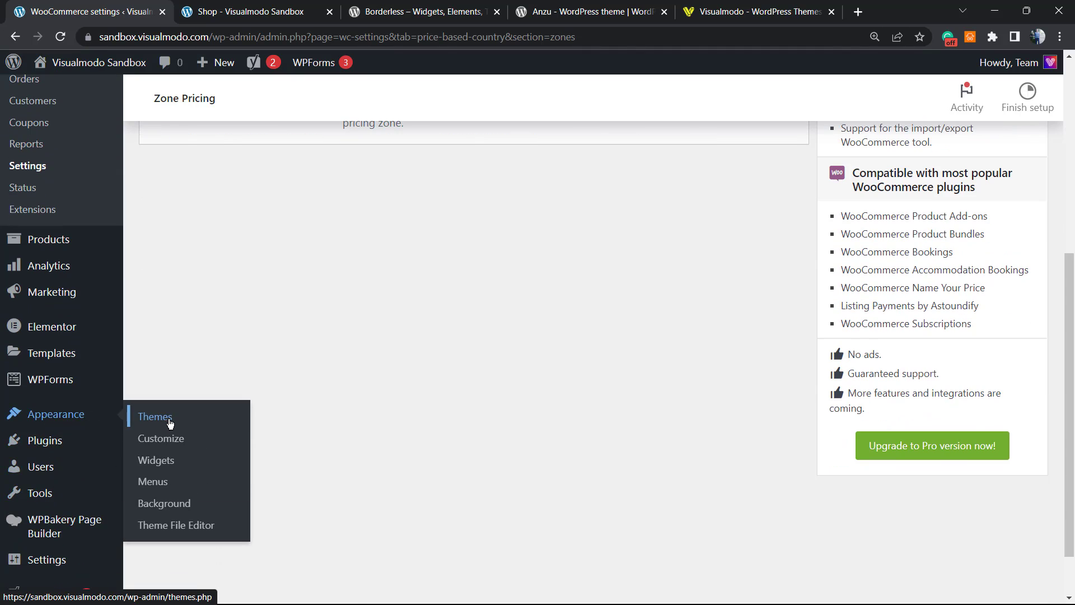
Open Appearance > Widgets and collapse the Sidebar widget area.
click(163, 461)
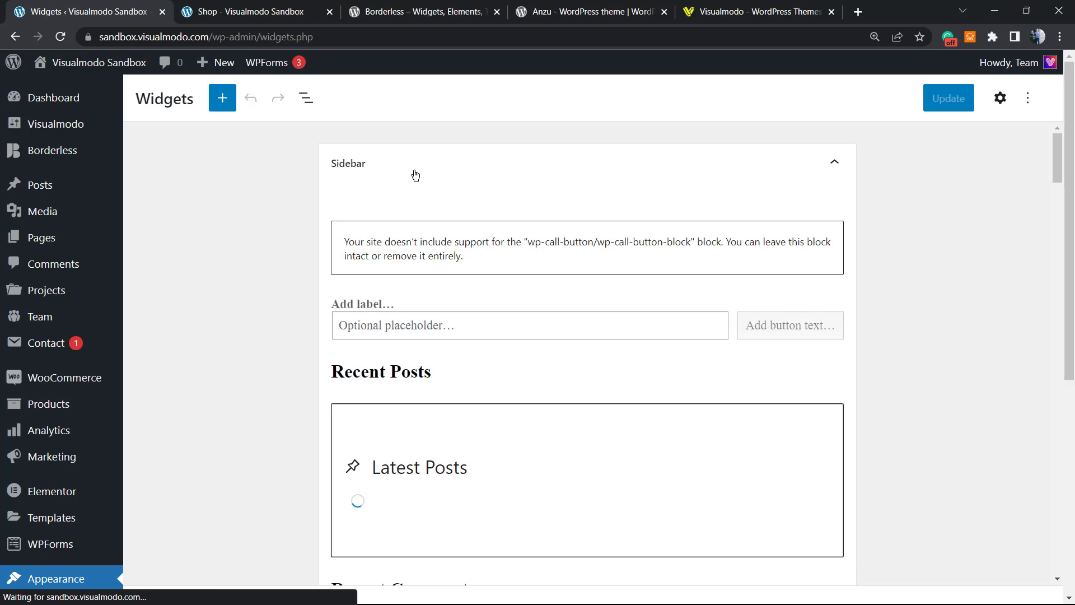
click(415, 168)
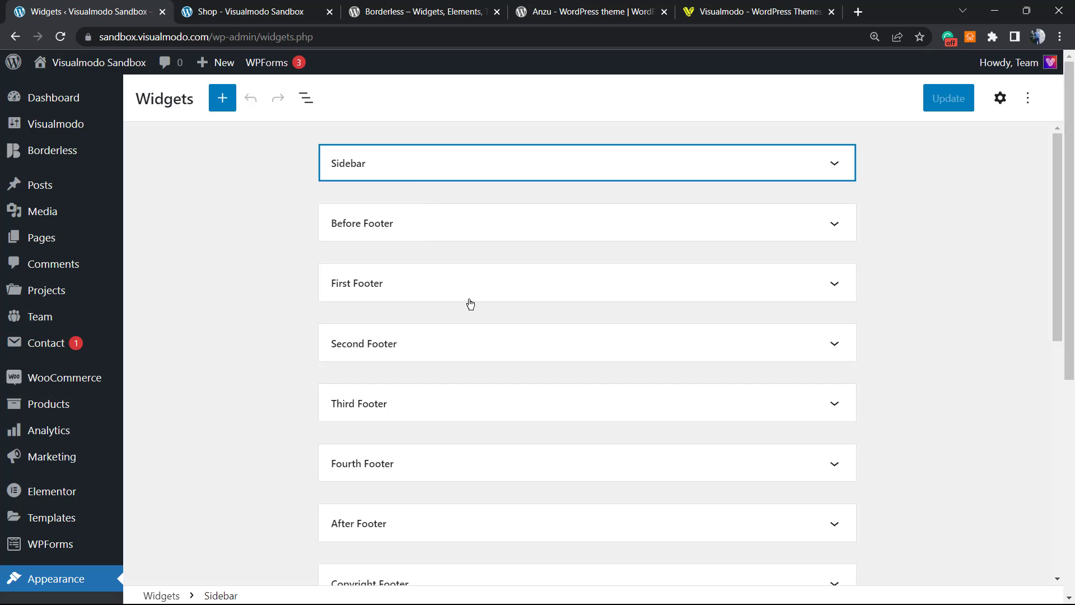
scroll(469, 304, down, 2)
scroll(467, 300, up, 2)
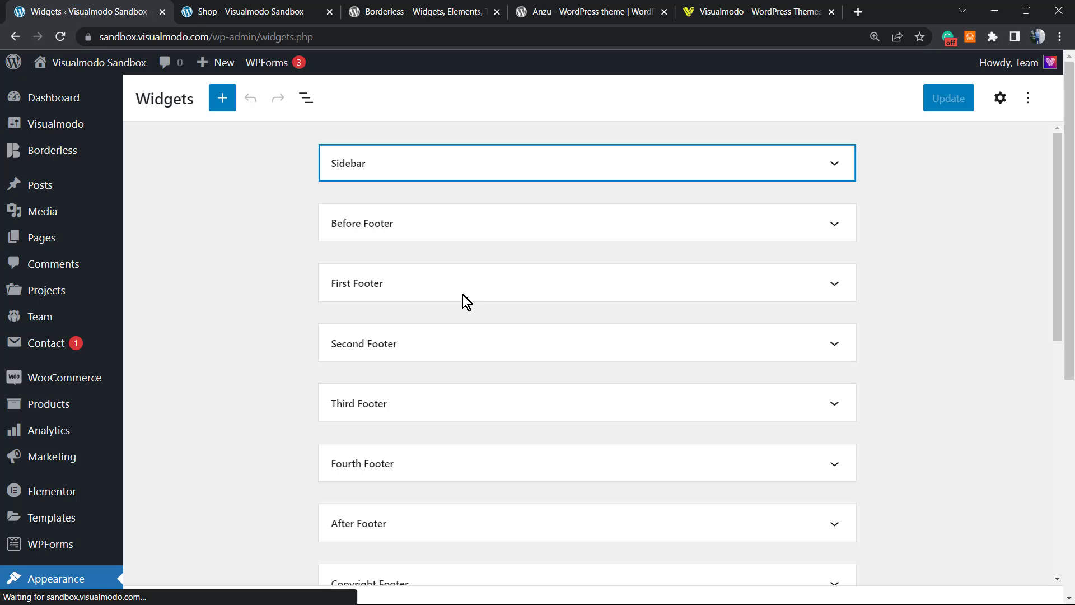
scroll(463, 295, down, 2)
scroll(463, 295, down, 3)
scroll(459, 314, down, 1)
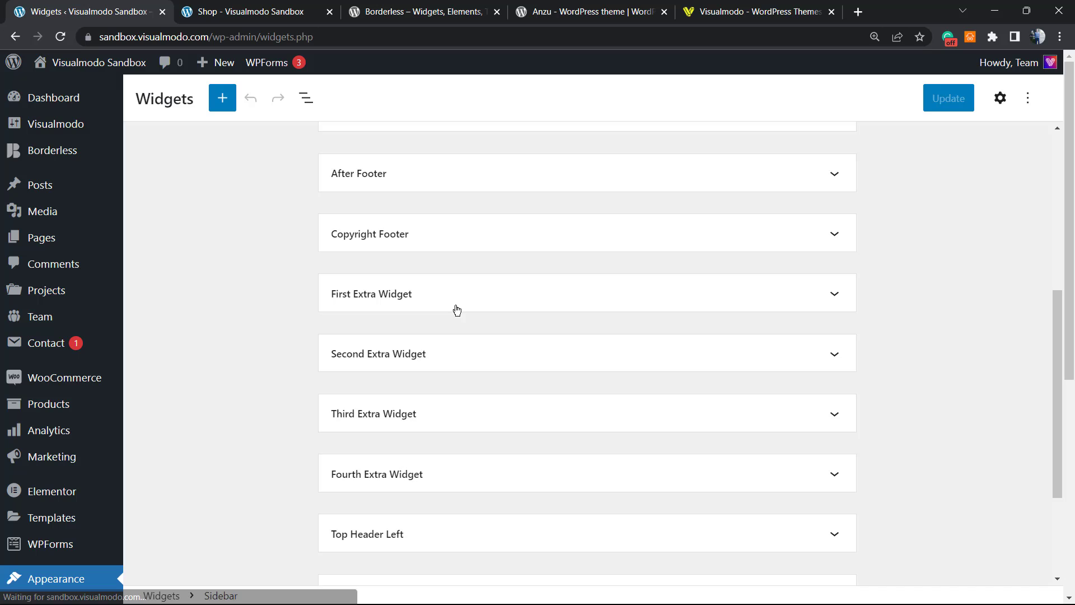
scroll(449, 305, down, 1)
scroll(449, 306, down, 2)
scroll(449, 306, down, 1)
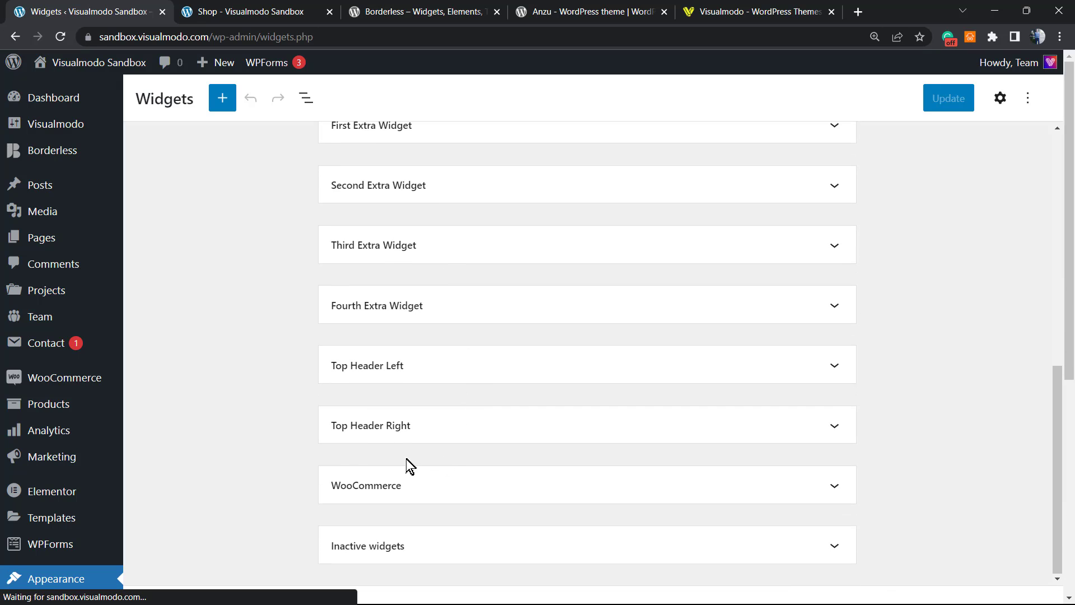
scroll(412, 462, up, 4)
scroll(362, 424, up, 5)
scroll(731, 189, up, 2)
scroll(588, 199, down, 5)
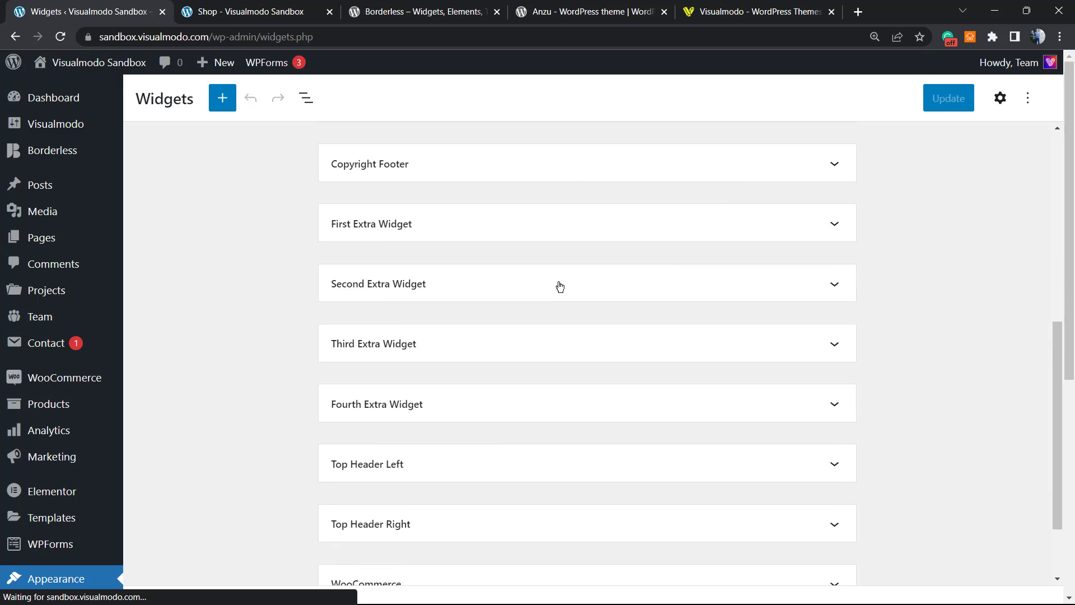
scroll(554, 286, down, 3)
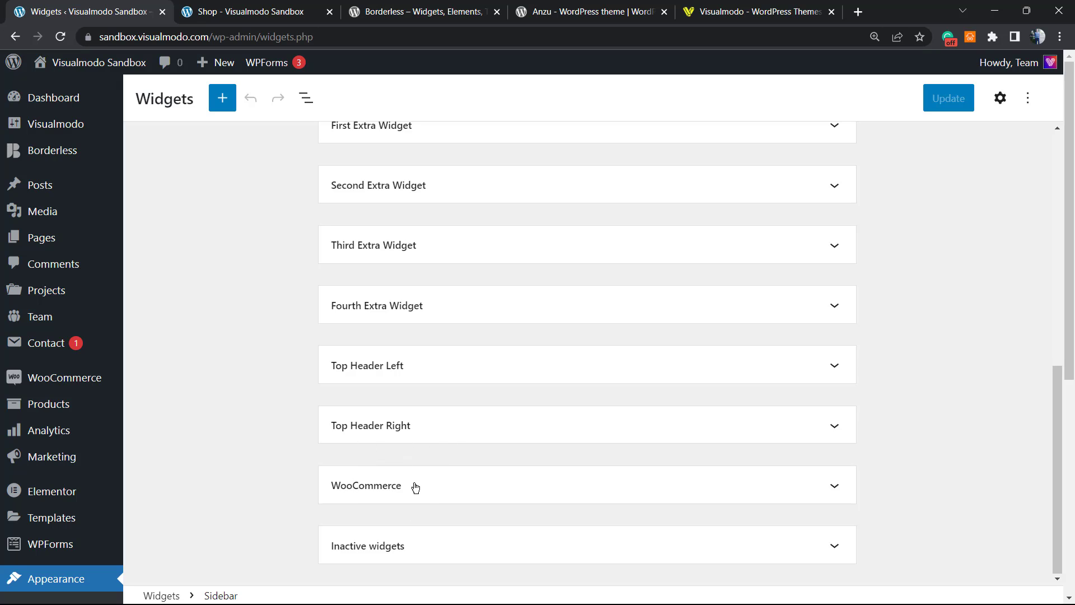
Expand the WooCommerce widget area to show Filter by price, after a quick look at the shop tab.
click(416, 488)
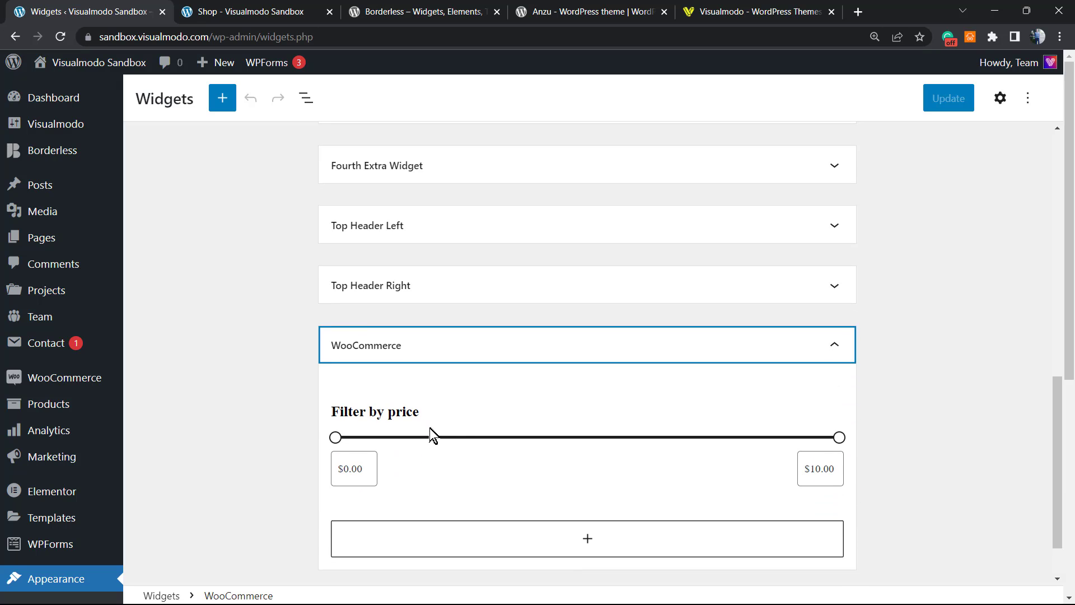
click(253, 12)
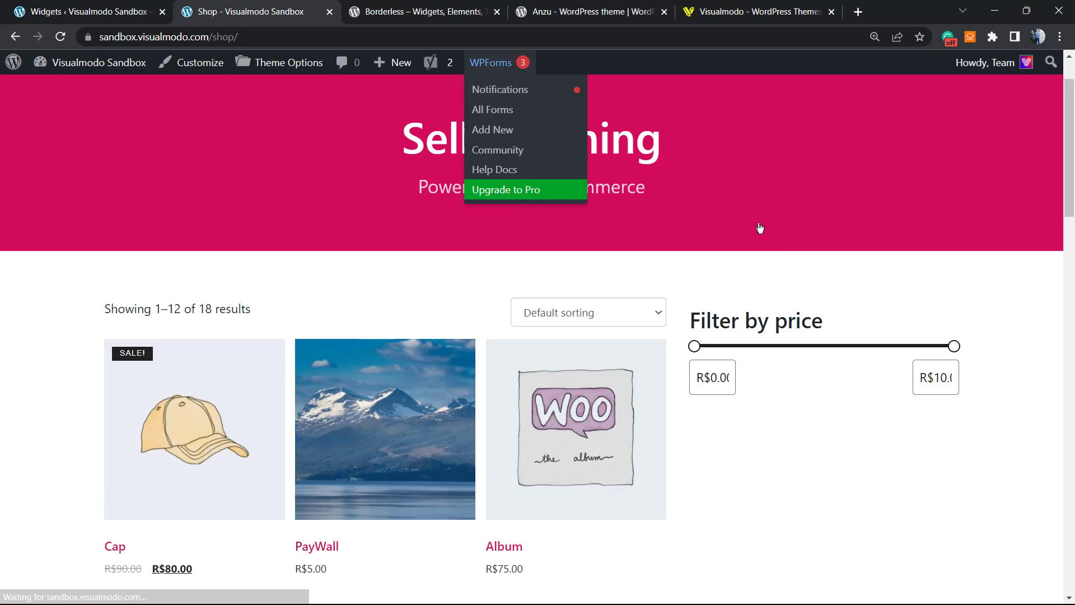
click(74, 11)
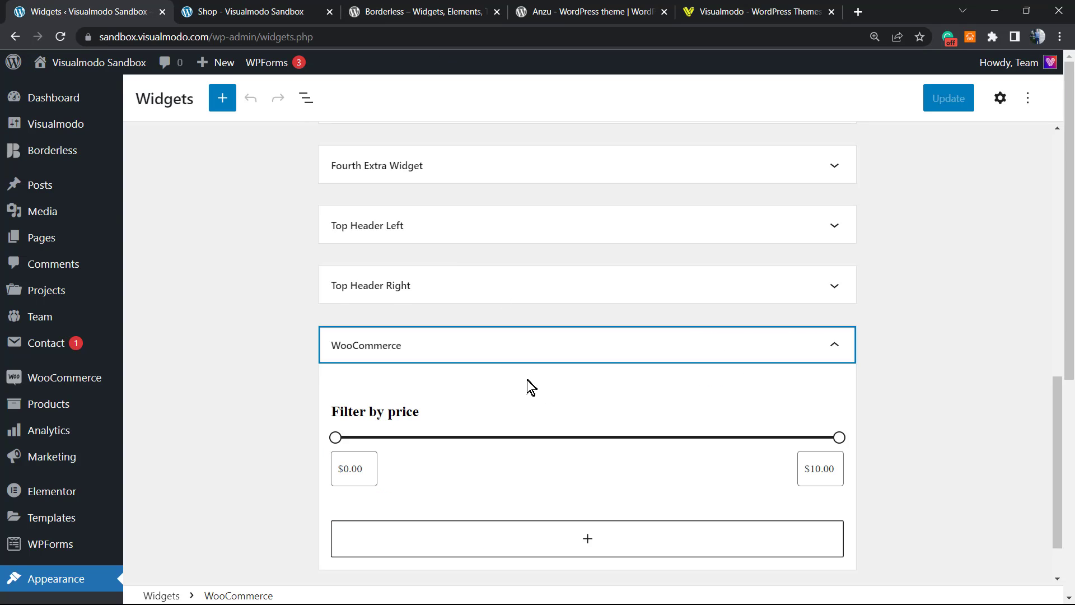
scroll(527, 380, down, 1)
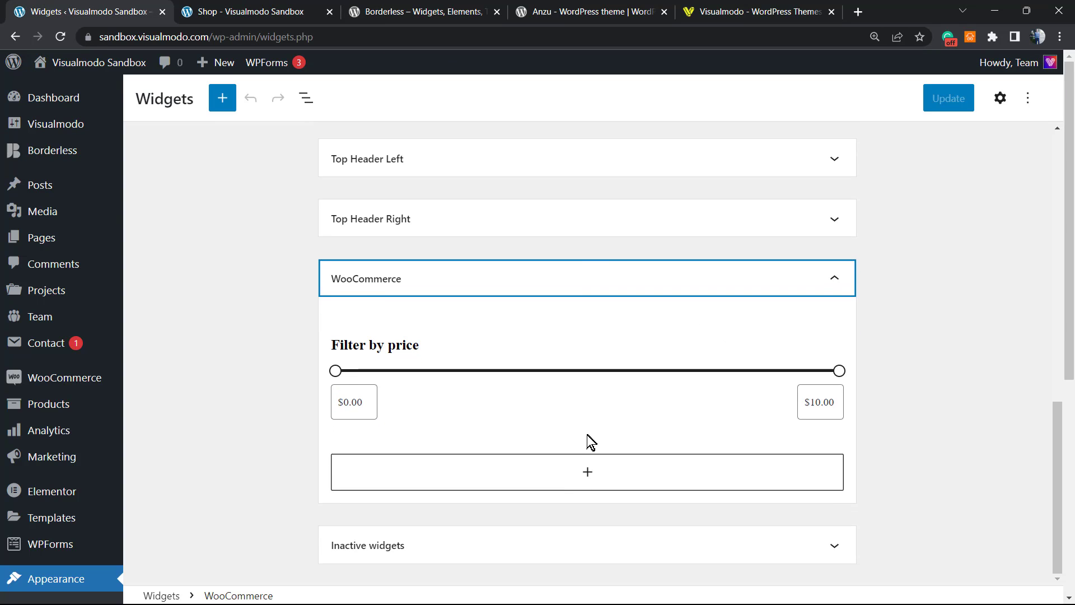
Start inserting a block after Filter by price and clear the earlier search term.
click(587, 472)
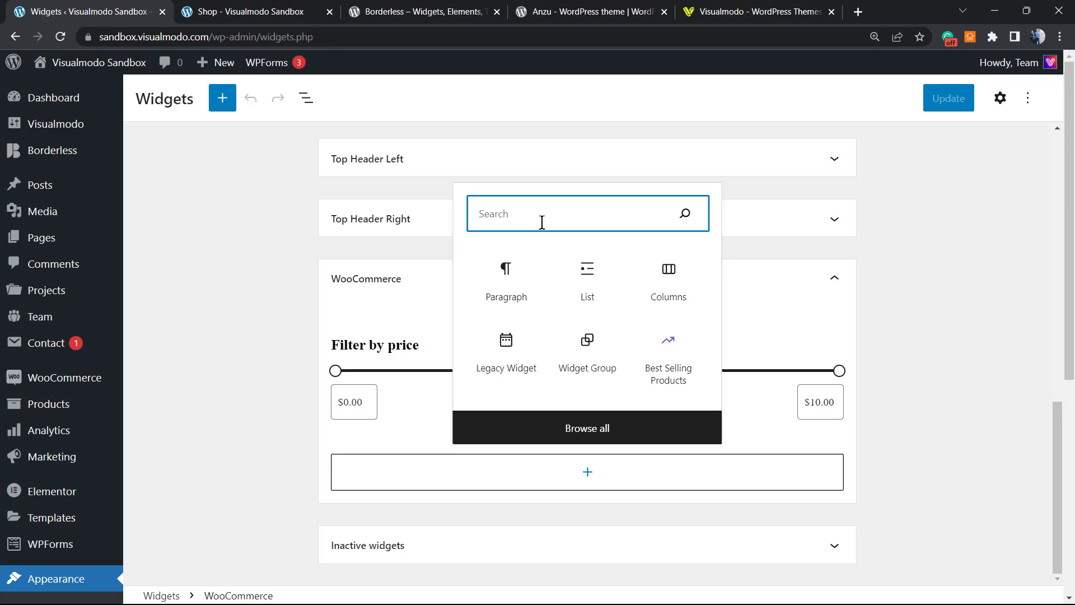
text(curre)
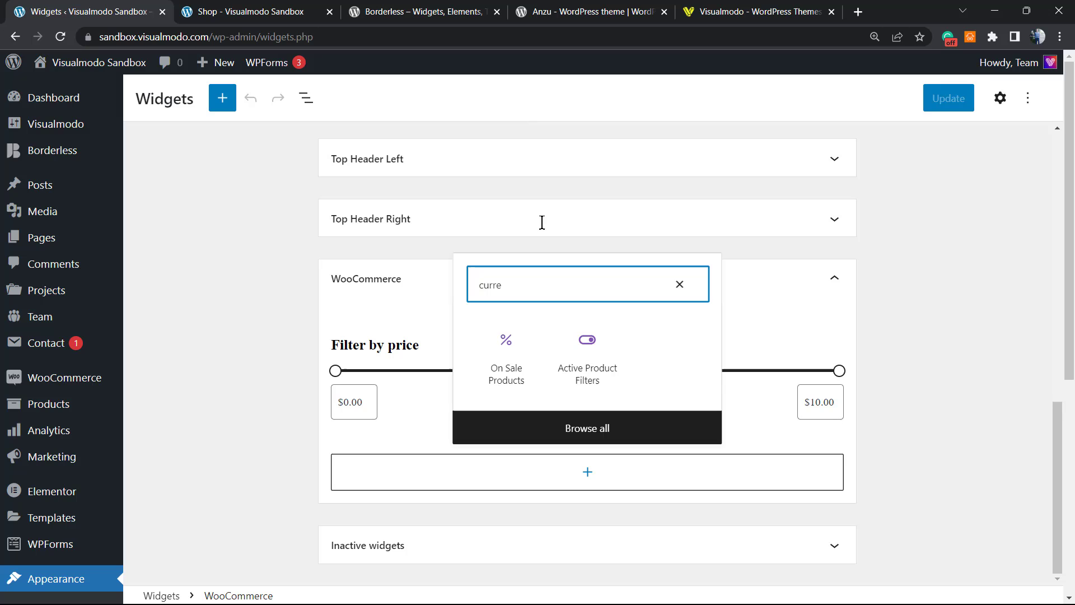
text(ncy)
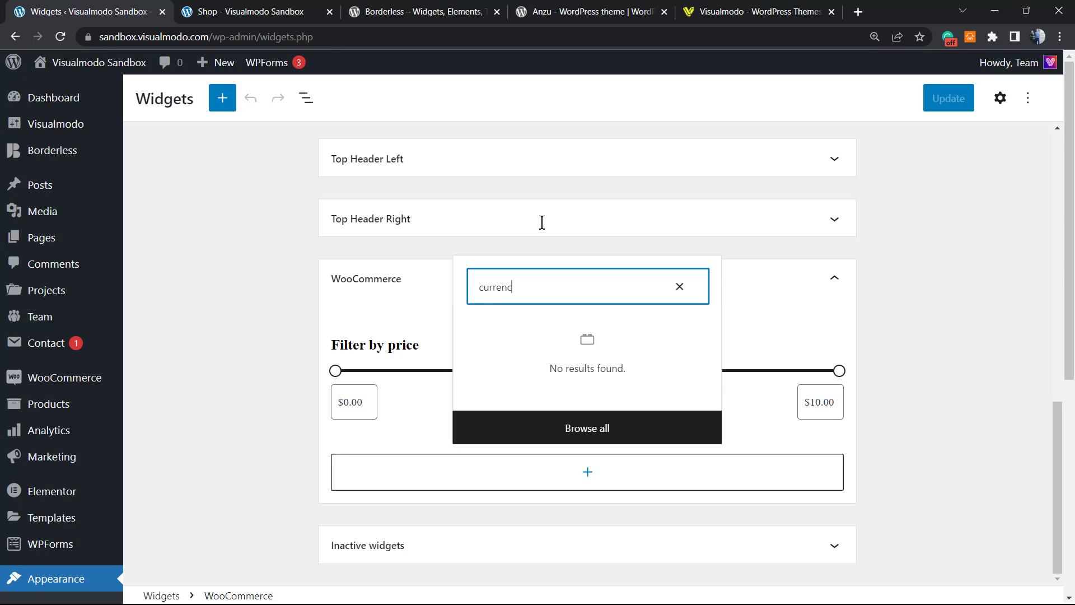
key(BackSpace)
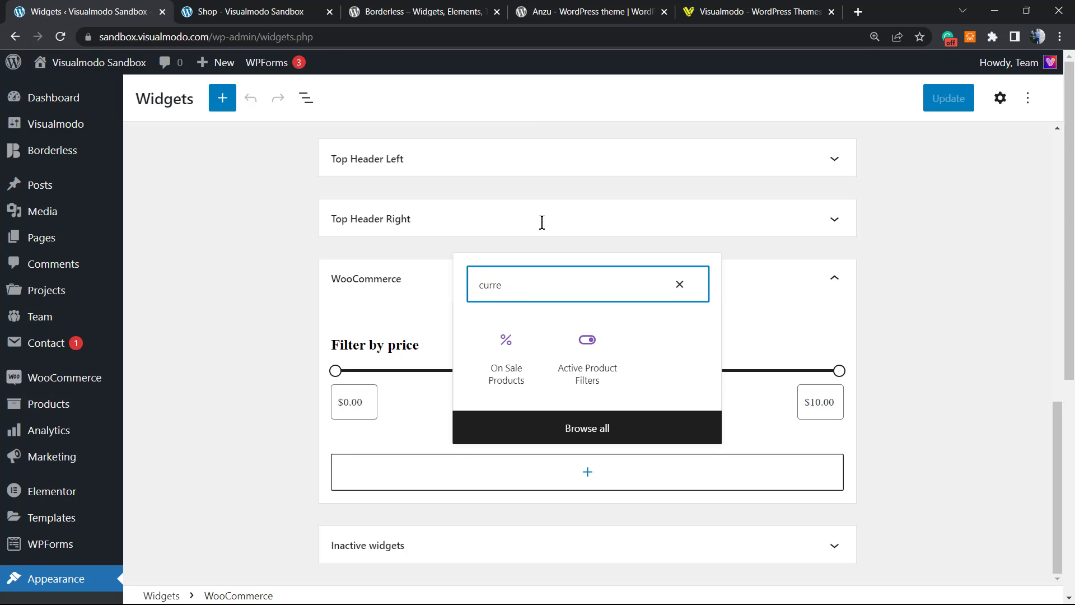
key(BackSpace)
key(BackSpace)
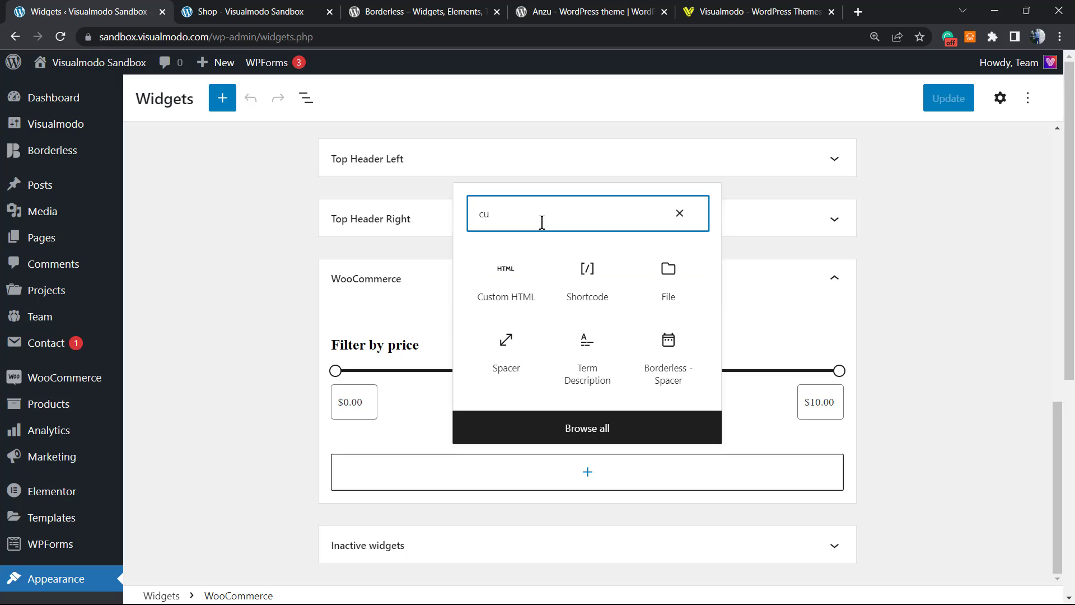
key(BackSpace)
key(BackSpace)
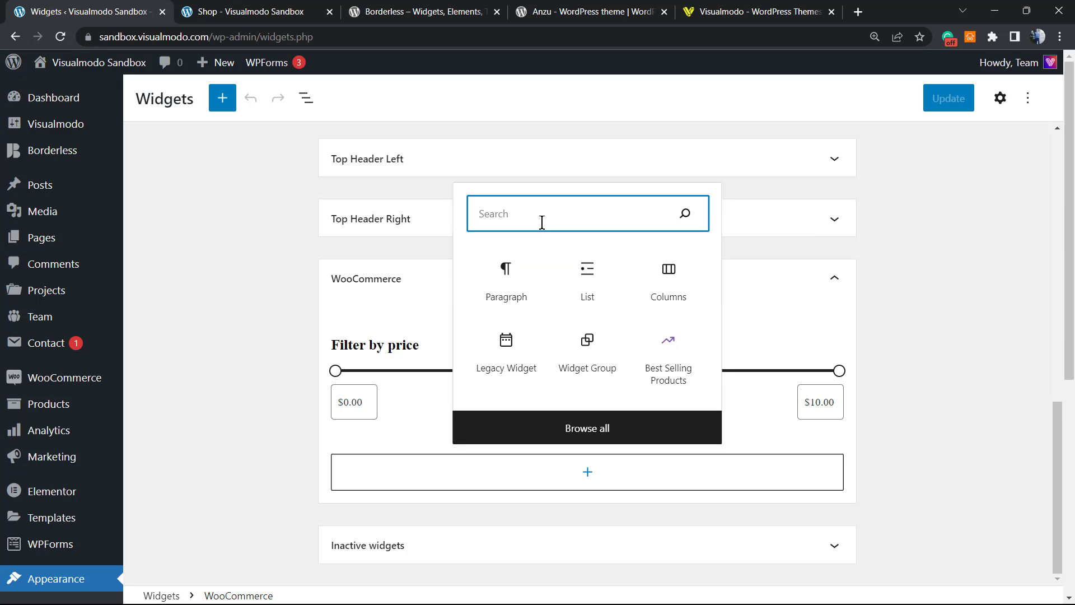
text(pr)
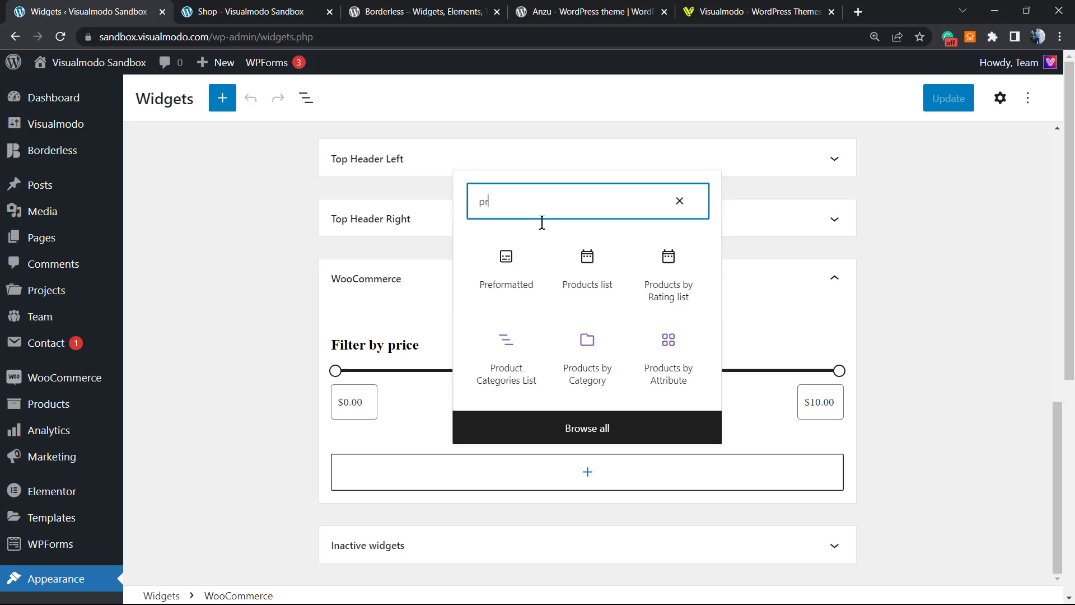
text(ice)
key(BackSpace)
key(BackSpace)
key(BackSpace)
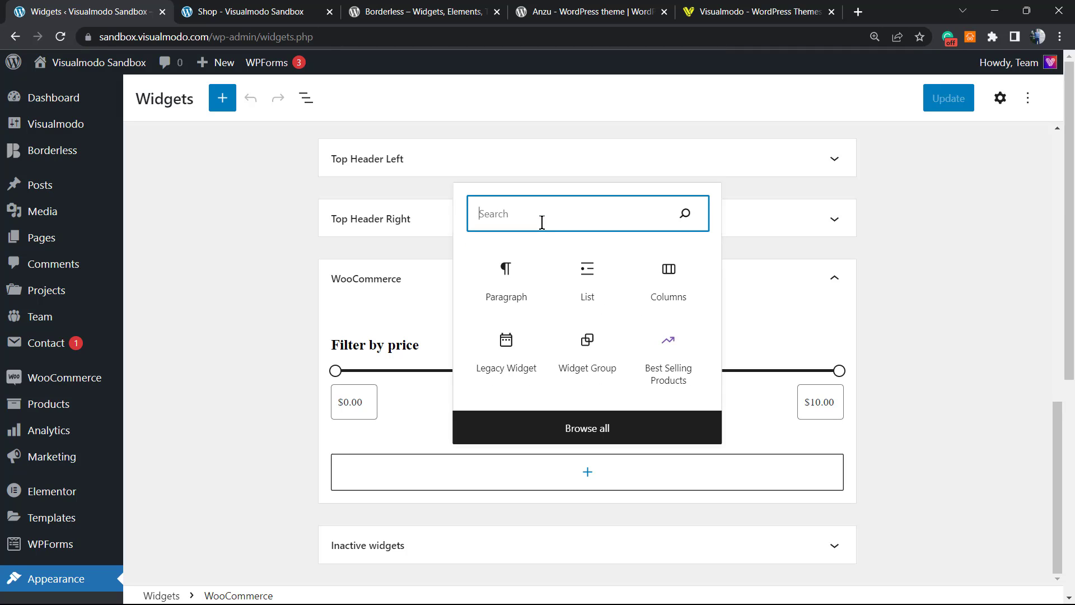
text(count)
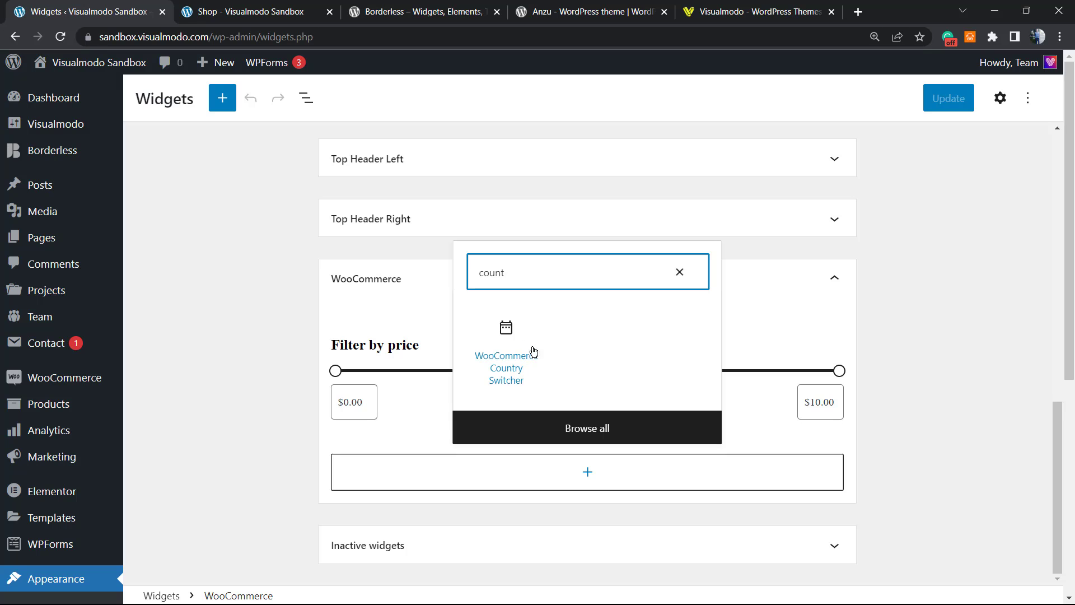
Insert WooCommerce Country Switcher, retitle it 'Select Your Country', and update the widgets.
click(508, 332)
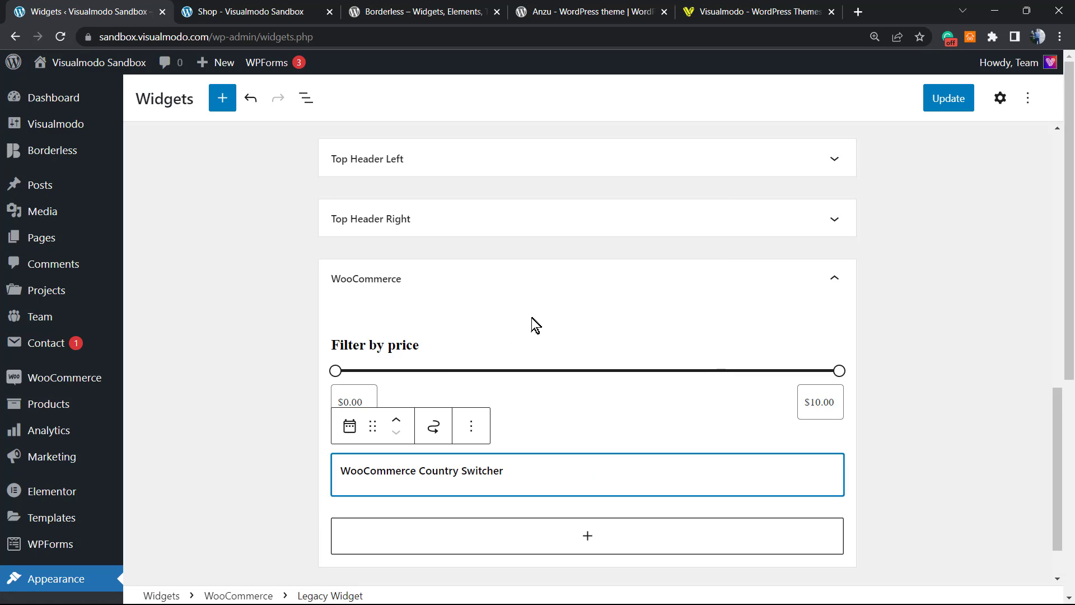
scroll(526, 428, down, 1)
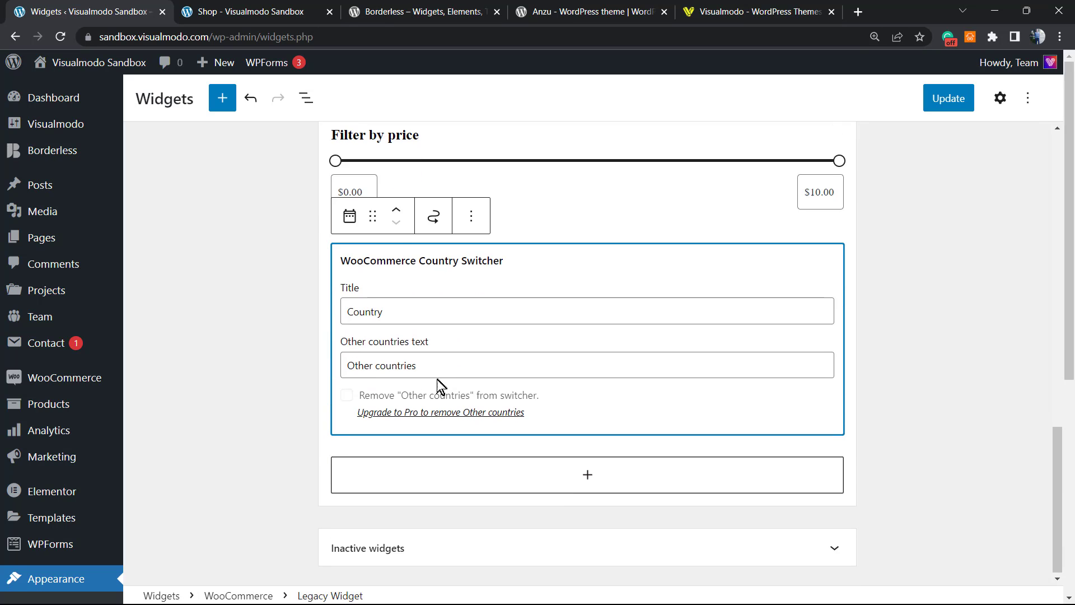
double_click(372, 312)
click(406, 316)
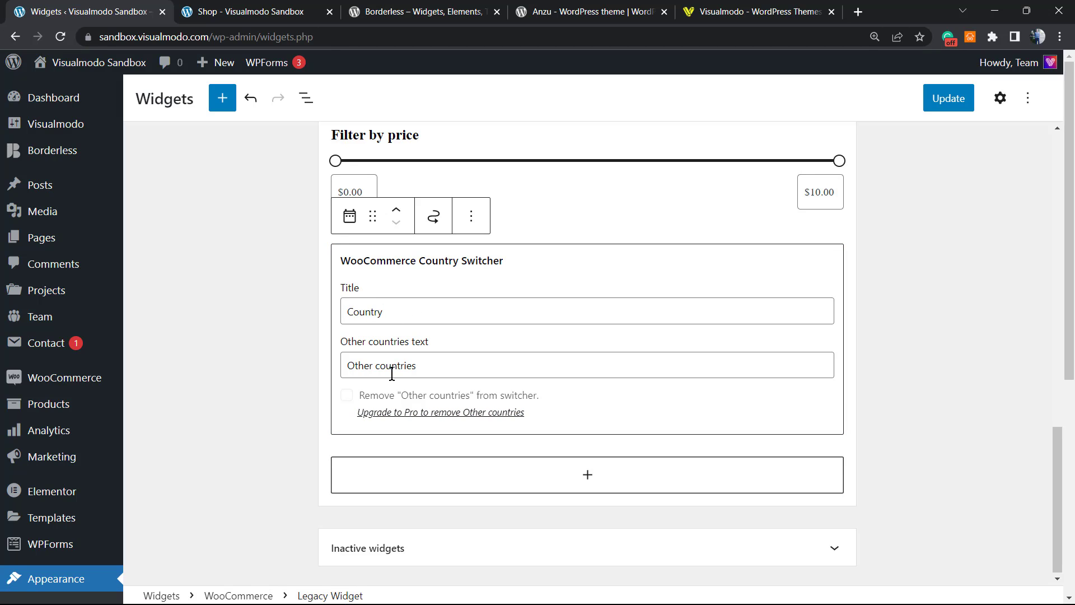
key(Home)
text(Select )
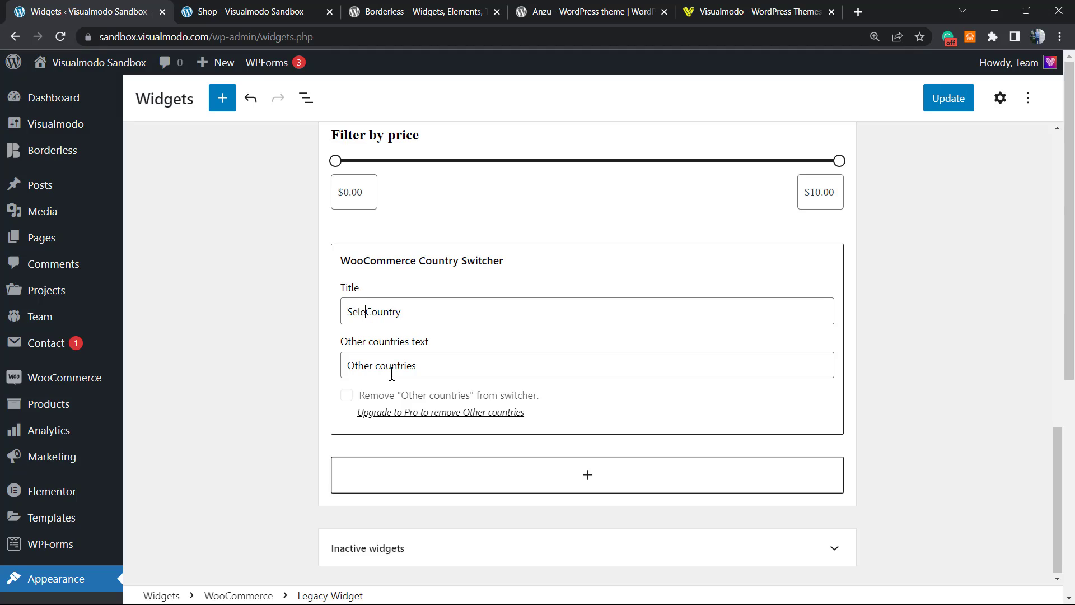
text(Your)
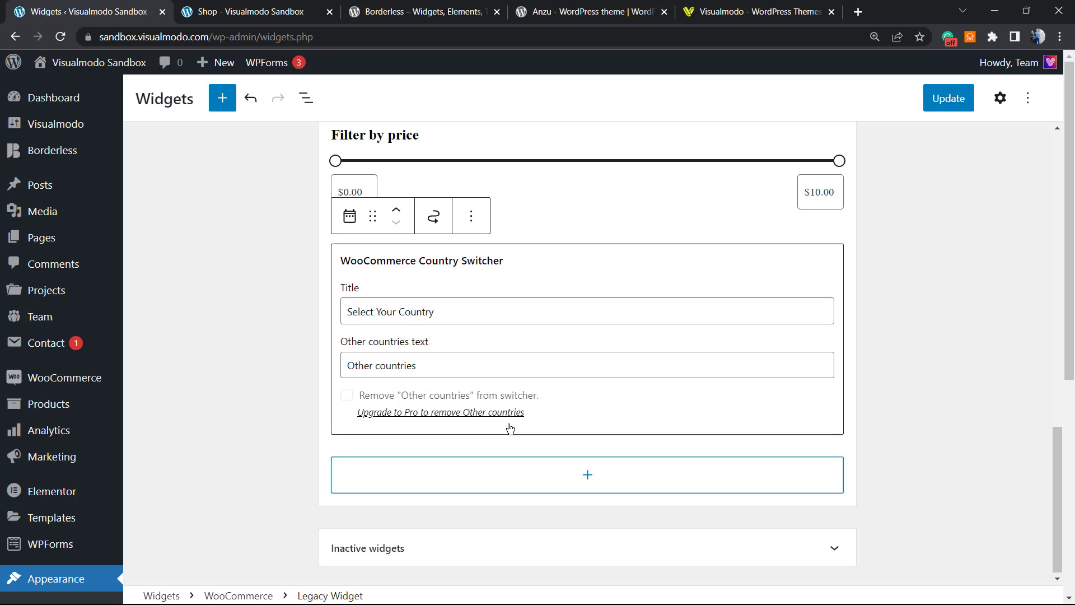
click(948, 99)
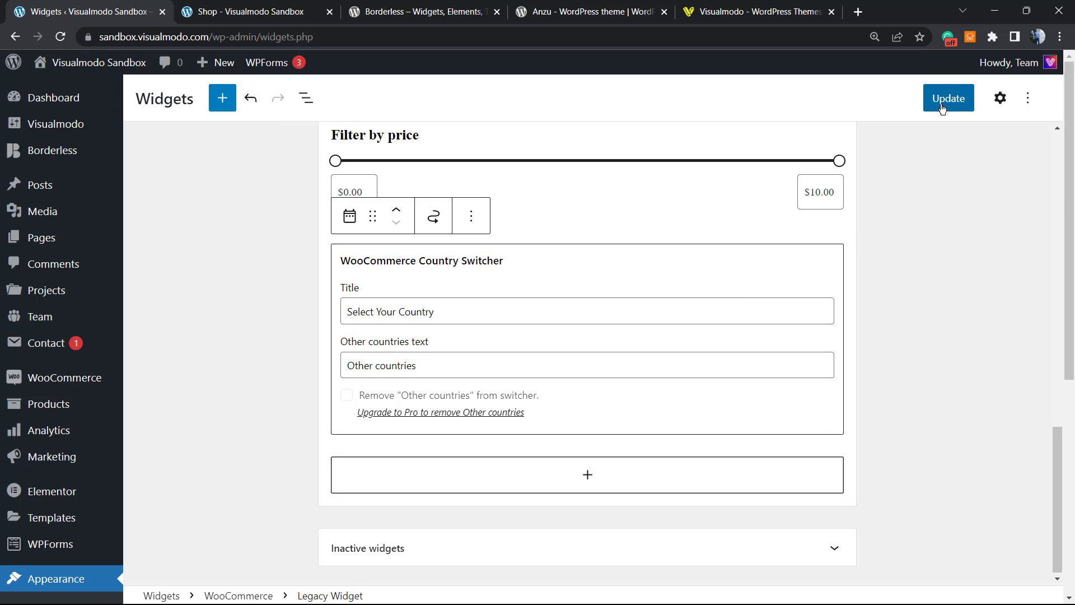
click(941, 106)
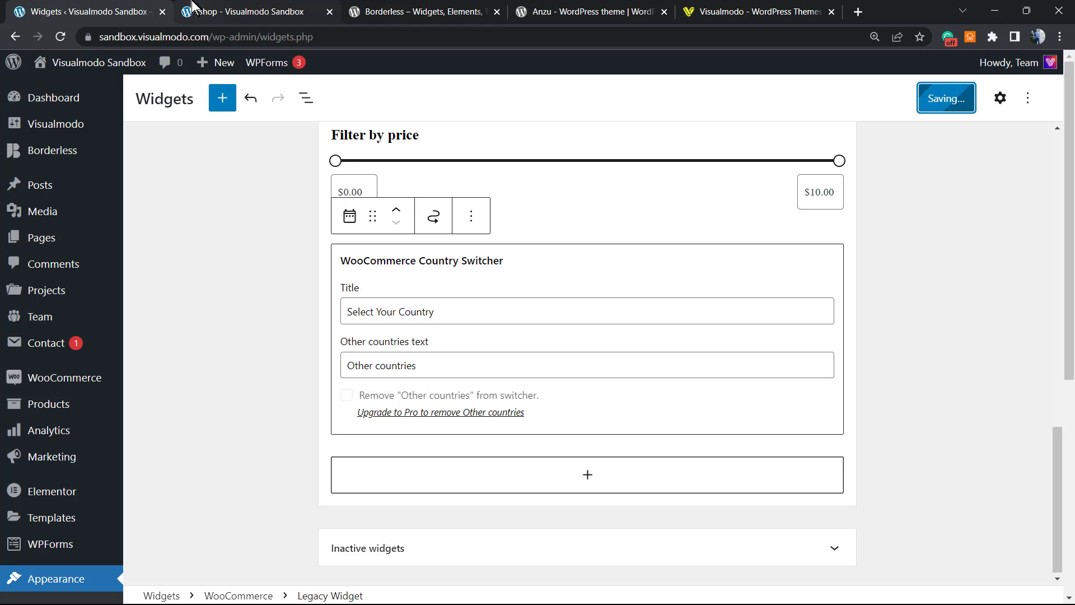
Reload the shop and set the Select Your Country switcher to United States for dollar prices.
click(238, 11)
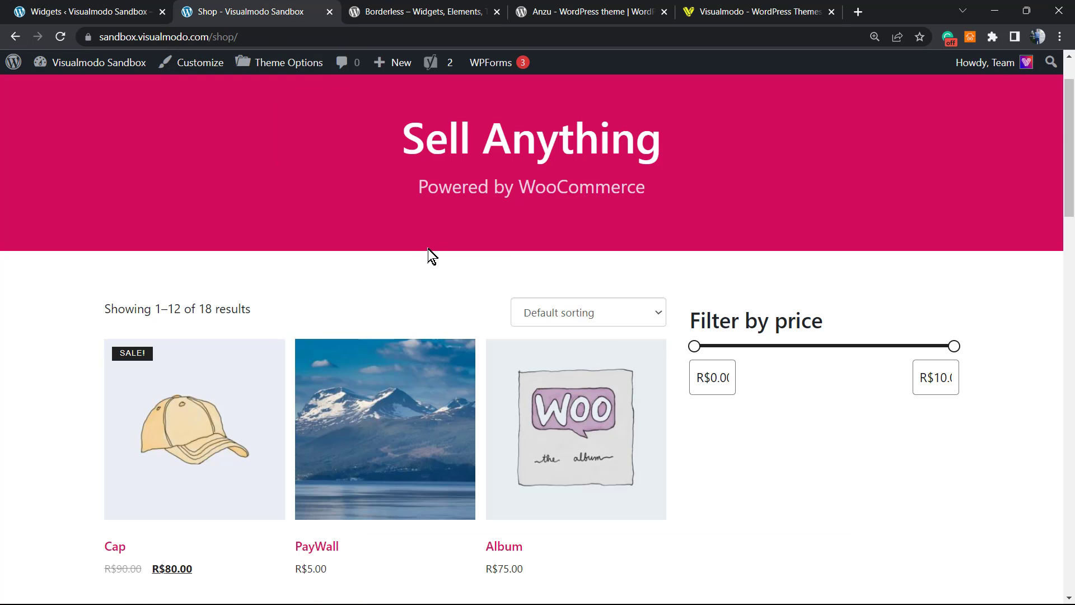
key(F5)
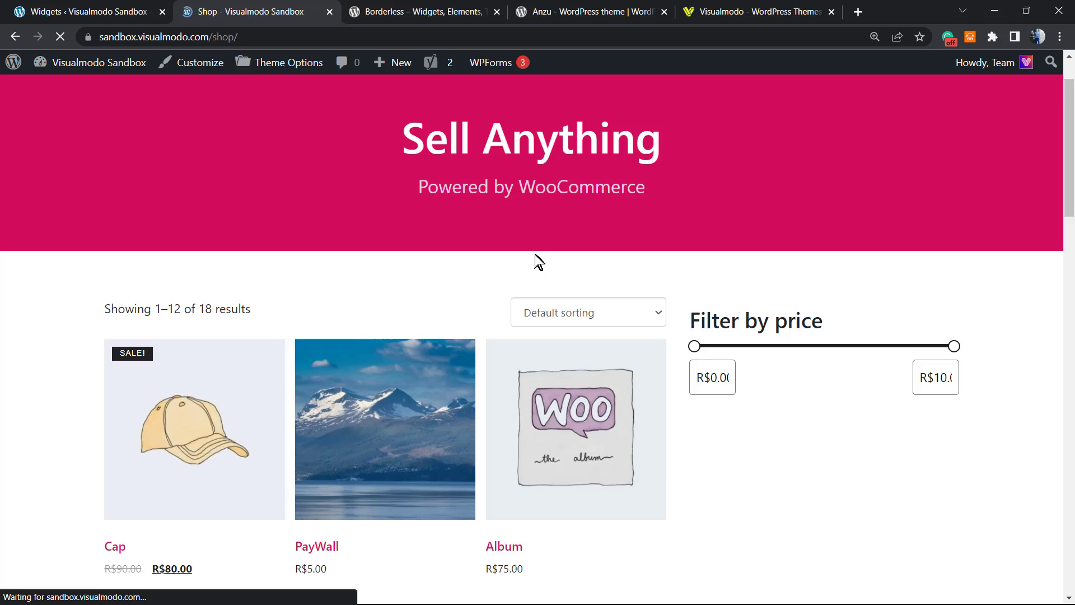
scroll(584, 227, down, 1)
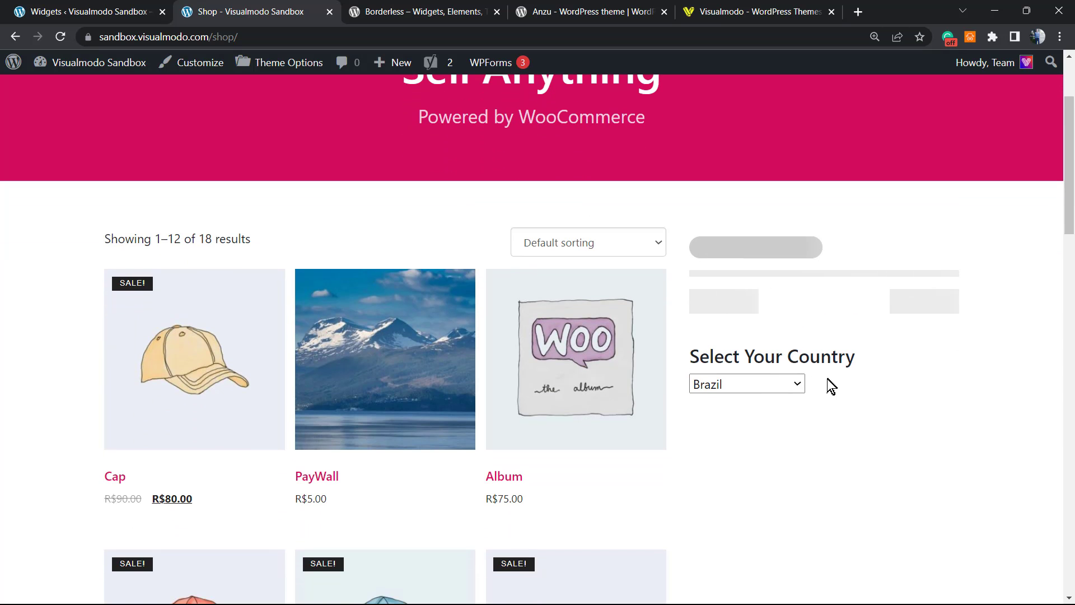
click(770, 394)
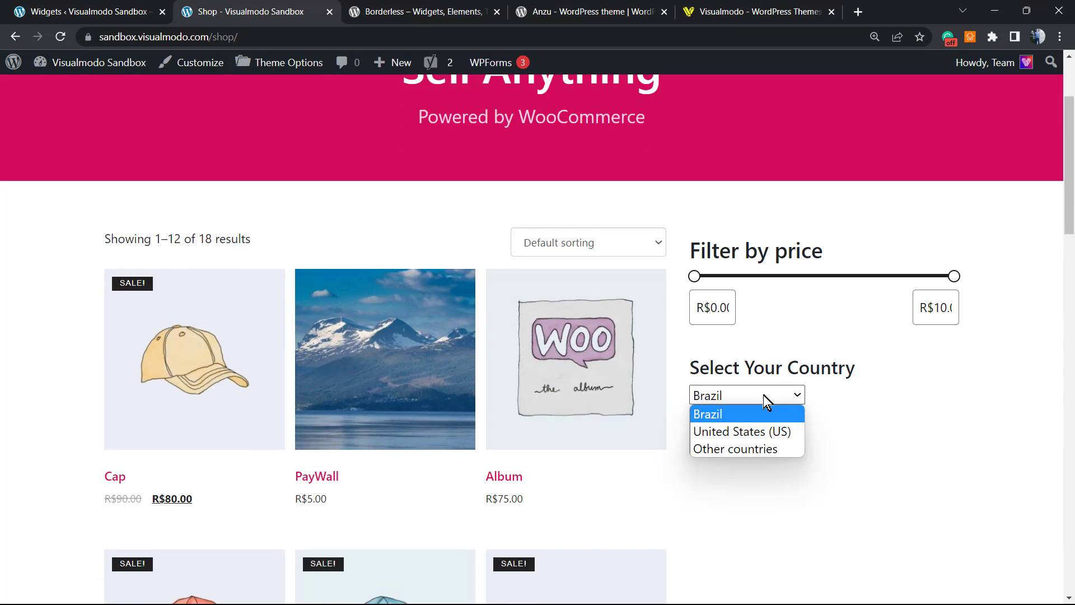
click(739, 432)
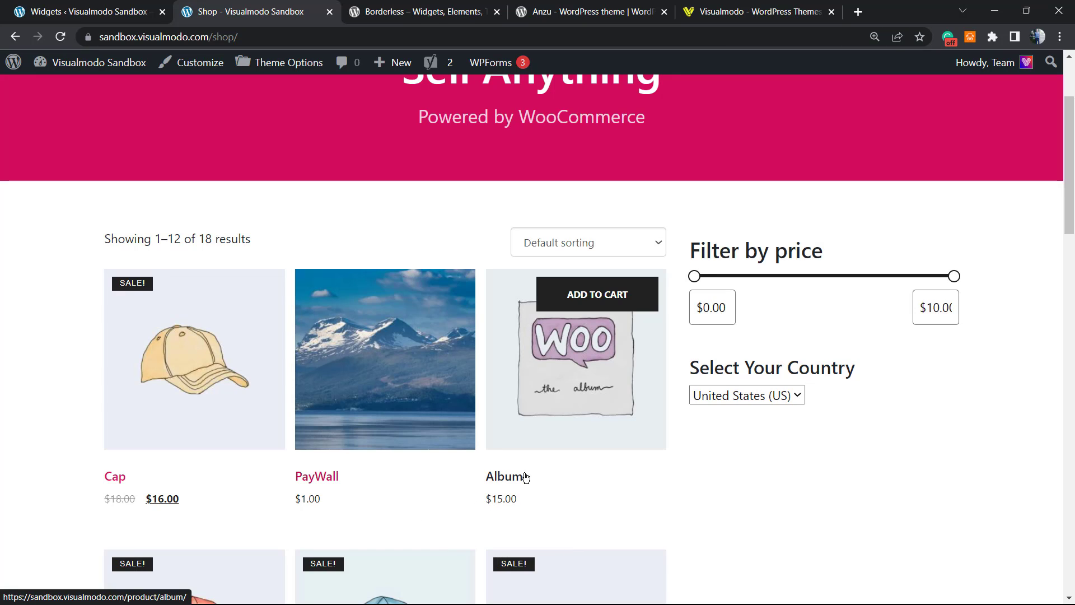
Switch the country to Other countries, then Brazil for real prices, and return to widgets admin.
click(745, 396)
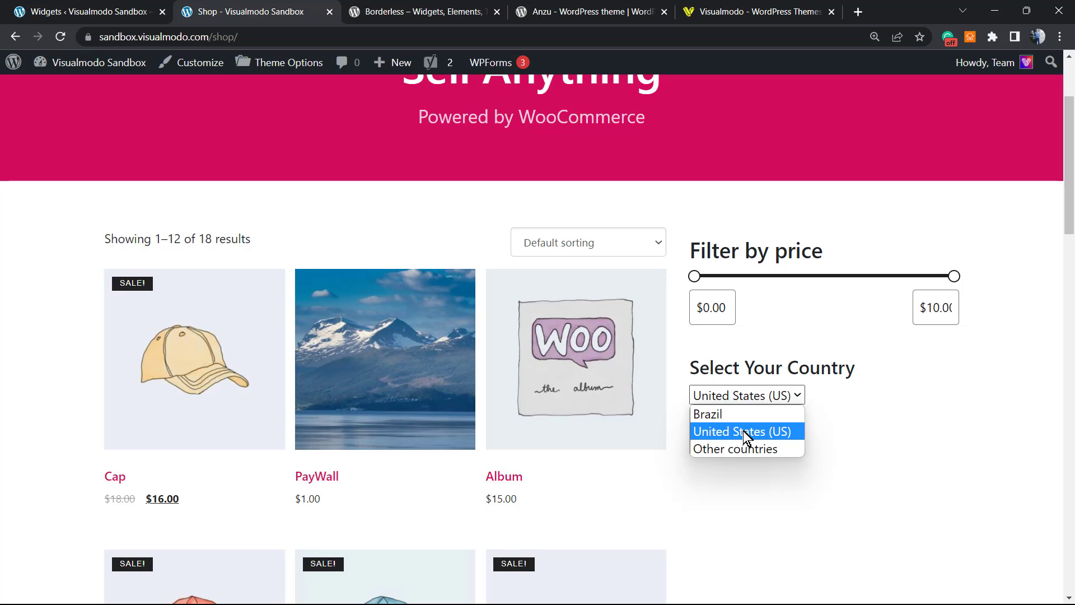
click(736, 449)
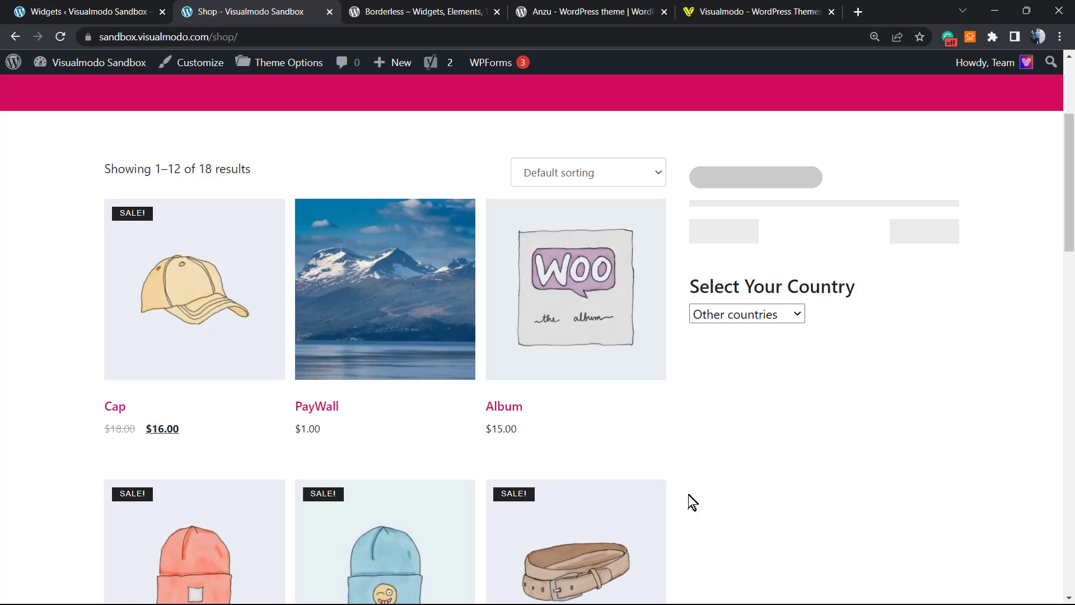
click(746, 325)
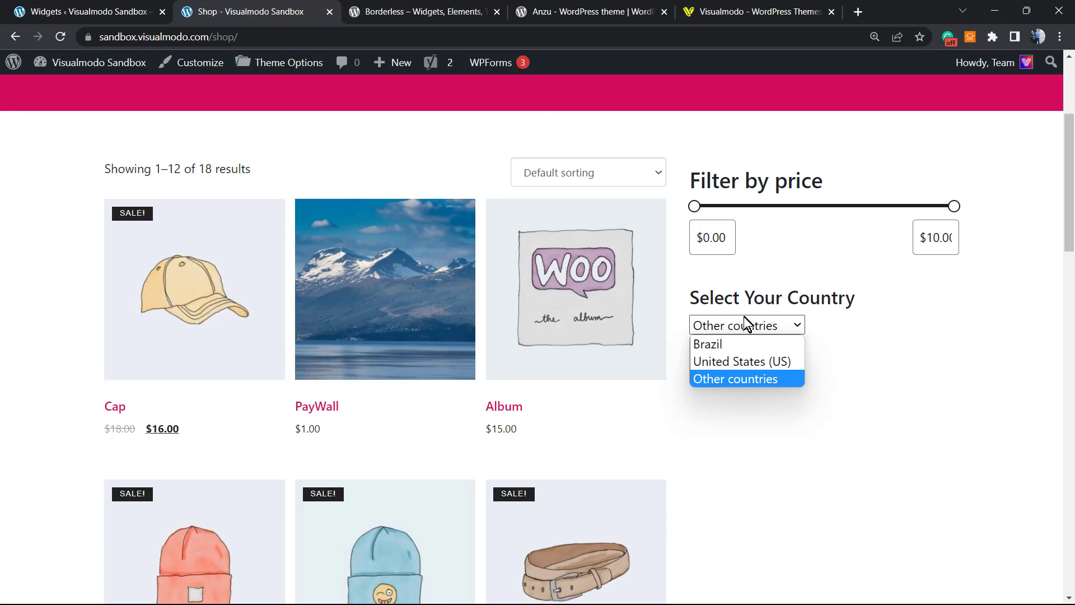
click(738, 346)
mouse_move(576, 289)
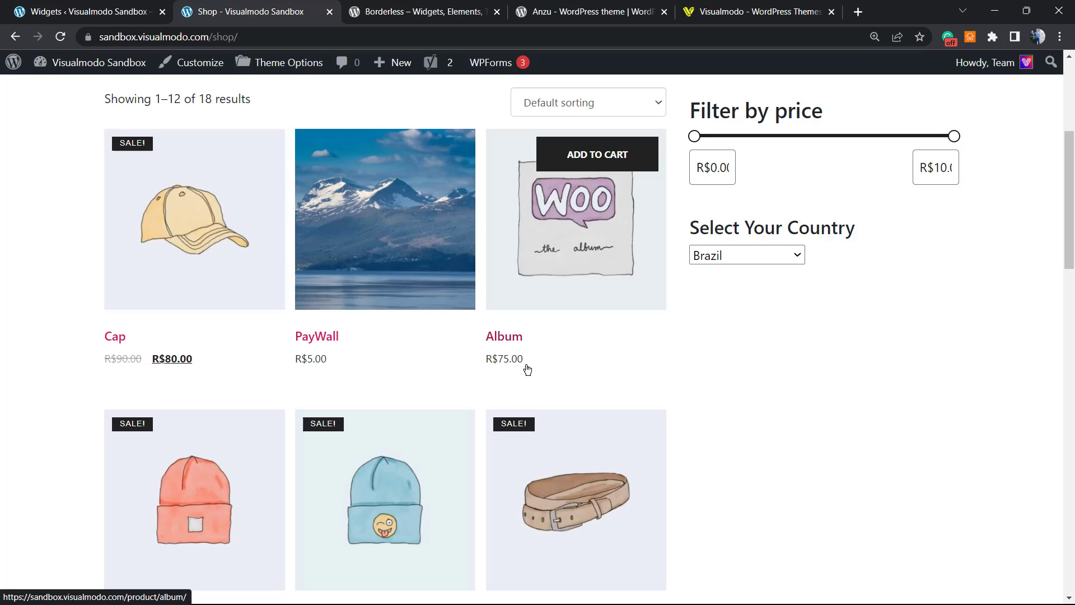
scroll(538, 380, down, 3)
scroll(538, 380, up, 3)
scroll(537, 380, up, 3)
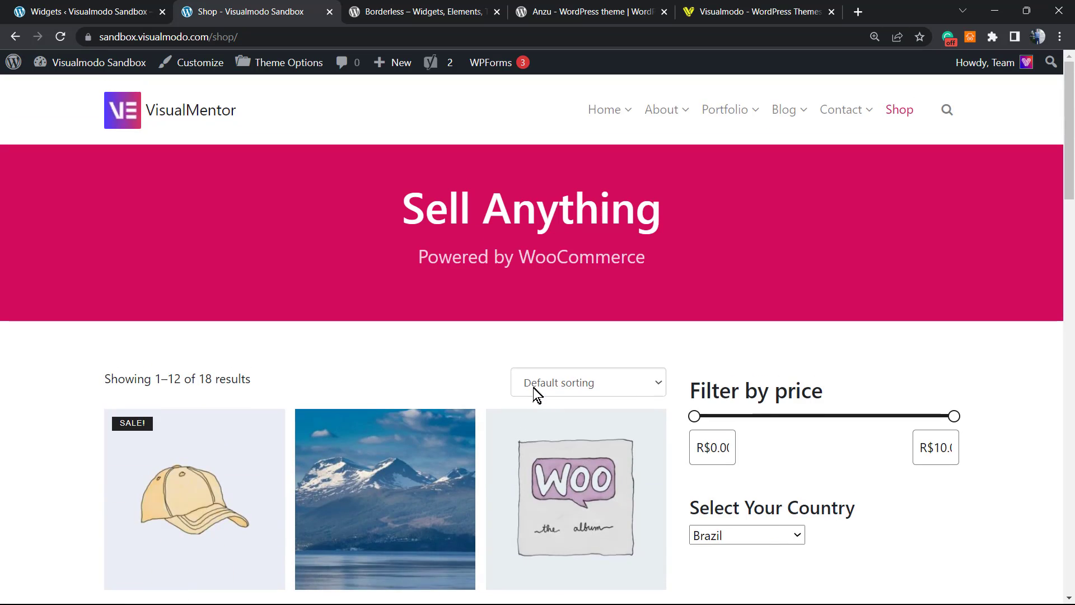
scroll(538, 381, down, 1)
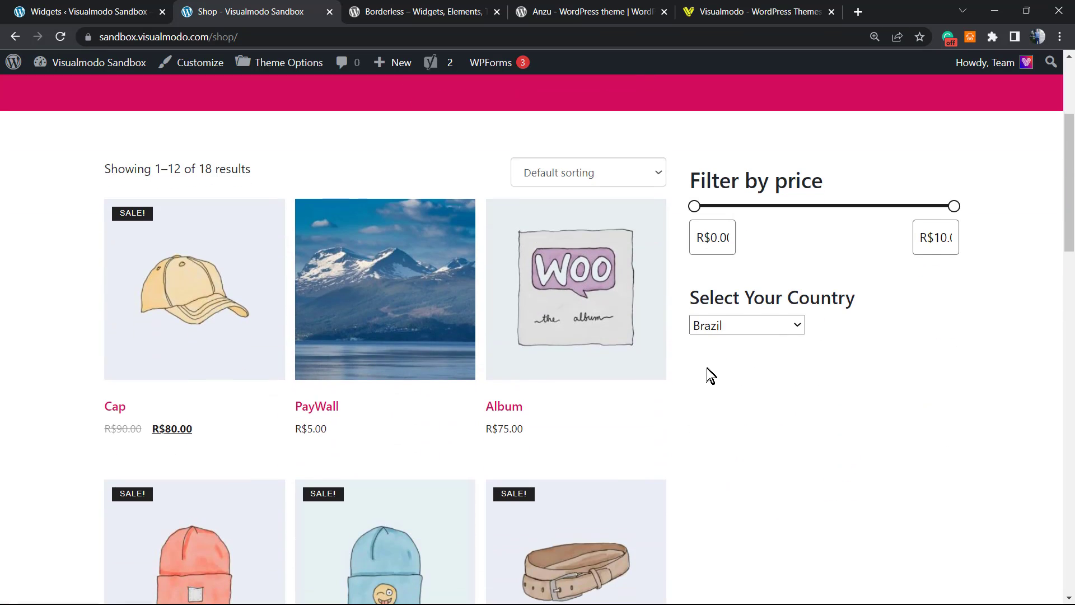
click(752, 326)
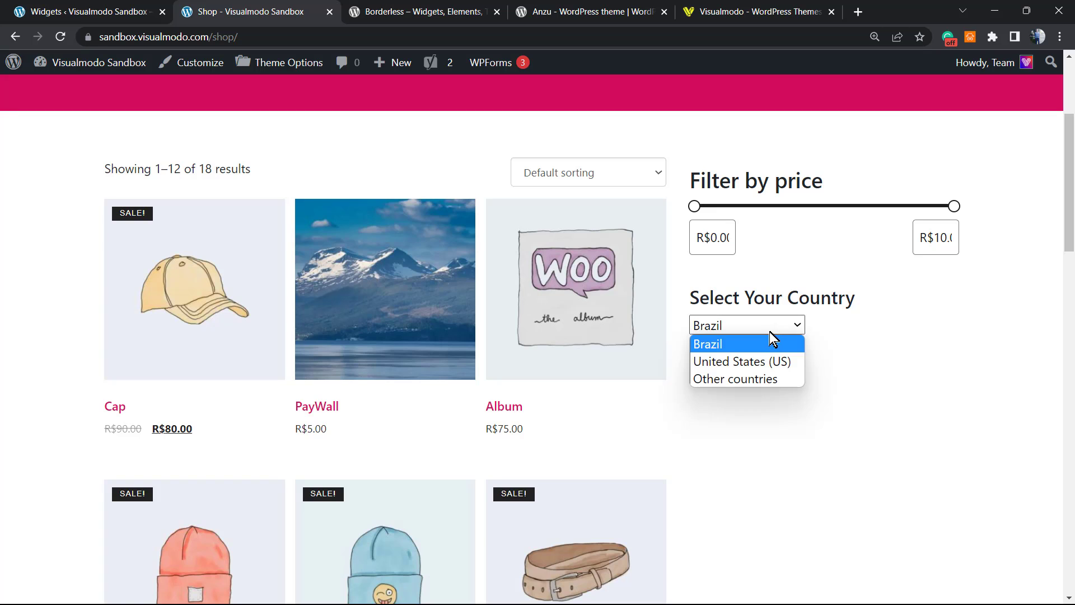
click(762, 324)
click(88, 10)
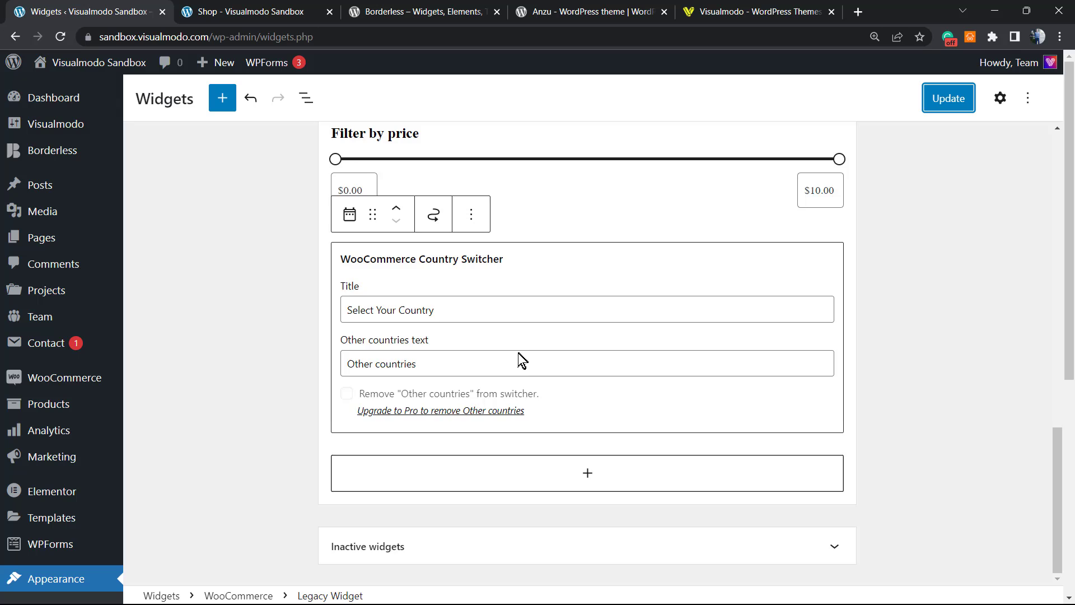
scroll(515, 354, up, 2)
scroll(512, 369, up, 1)
scroll(513, 368, up, 1)
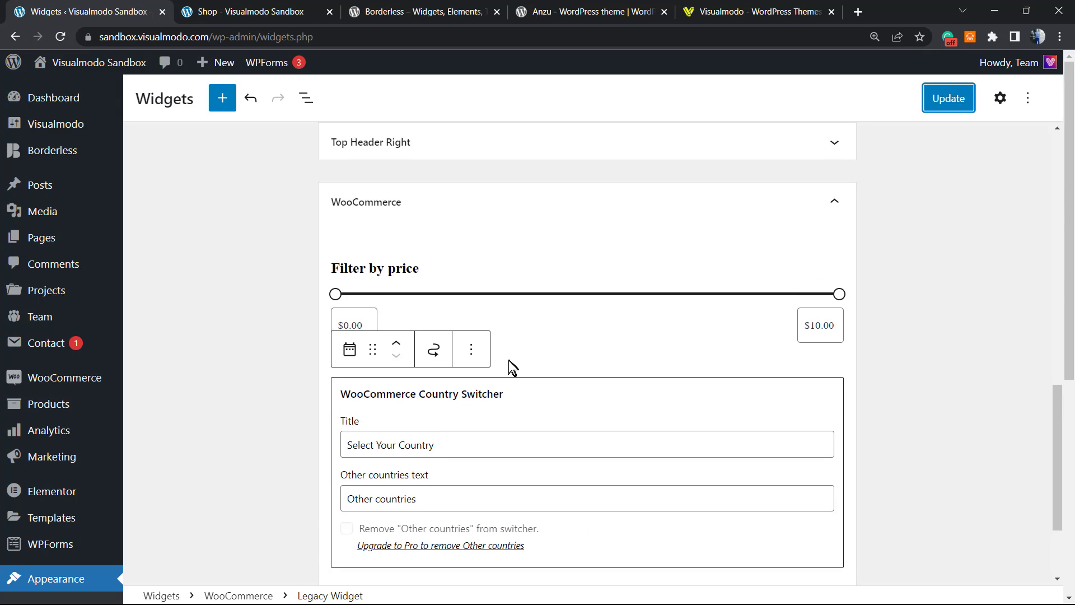
scroll(511, 365, down, 3)
scroll(502, 365, down, 1)
scroll(503, 364, up, 2)
scroll(502, 365, down, 2)
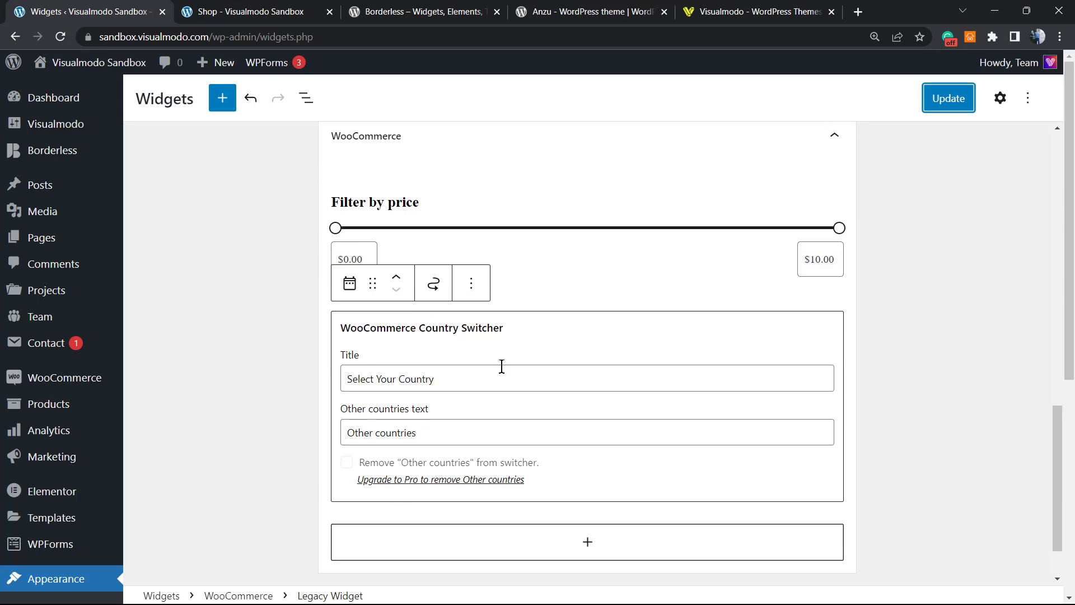
scroll(495, 372, down, 1)
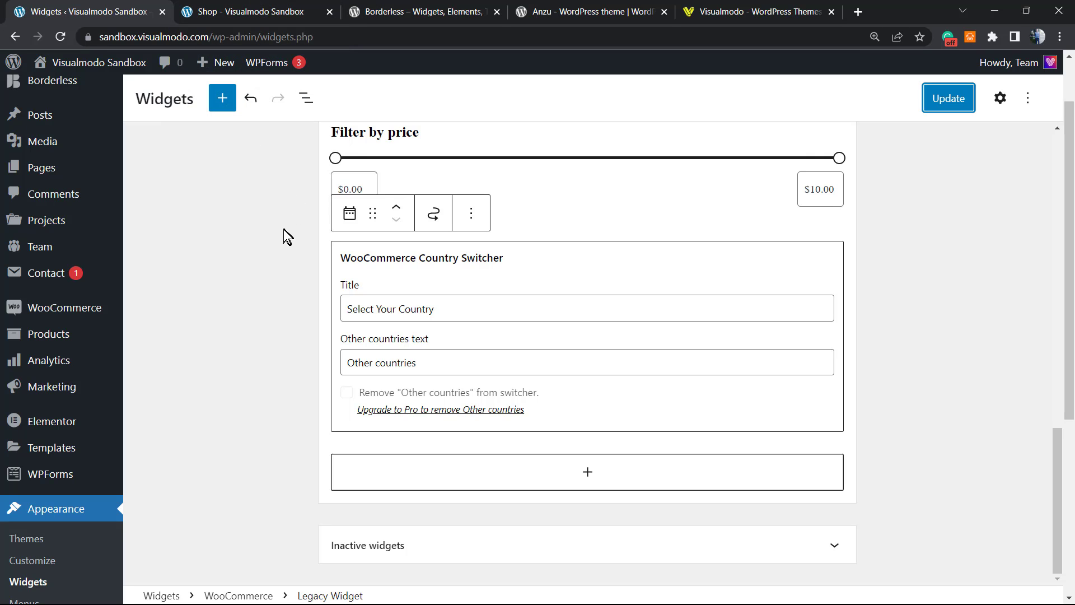
click(252, 12)
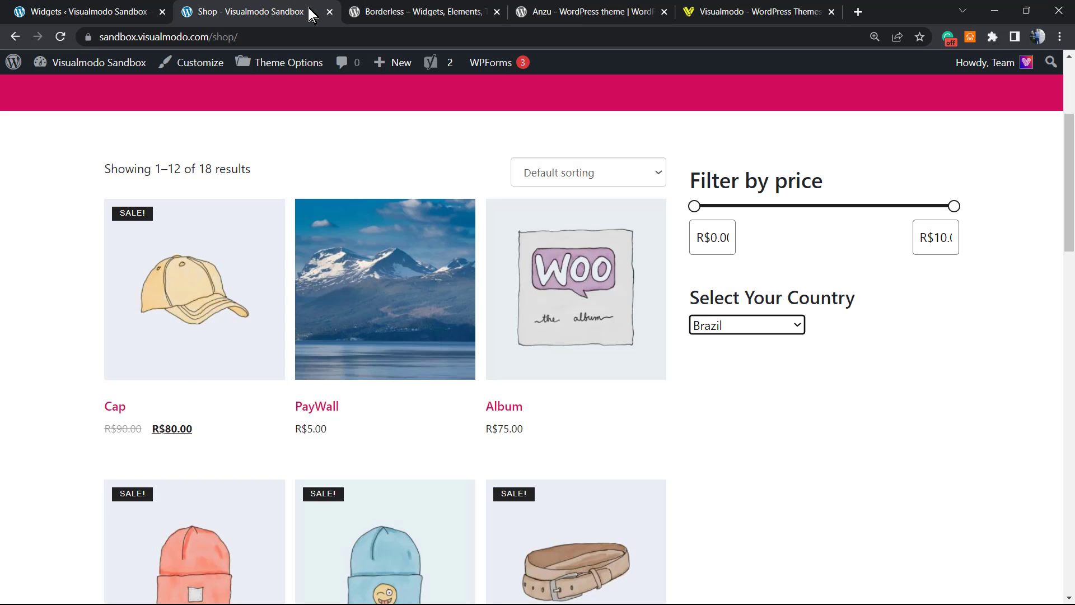
click(420, 12)
triple_click(283, 464)
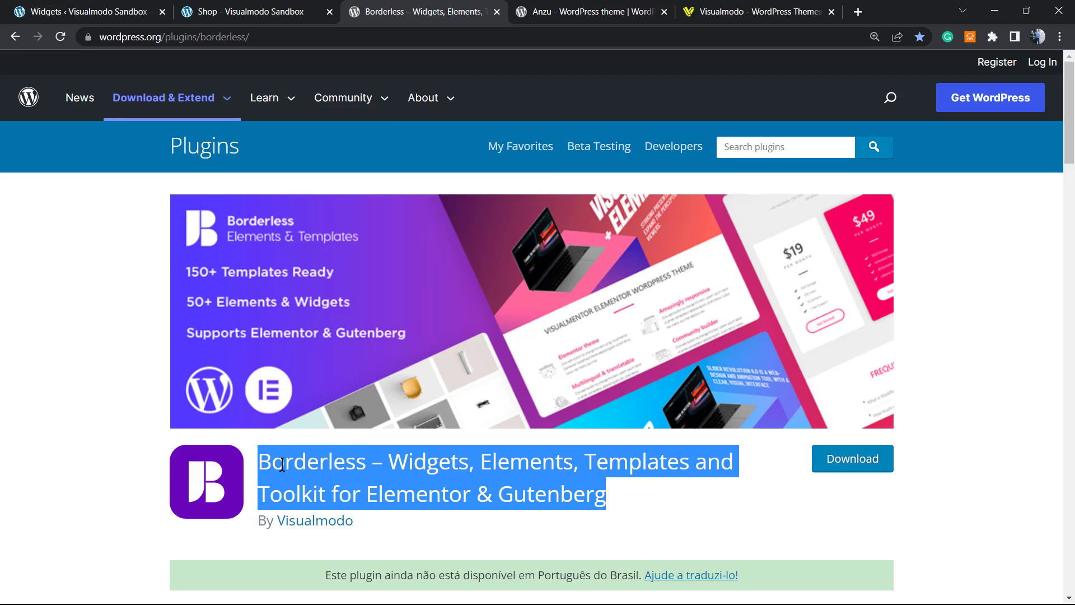
click(303, 469)
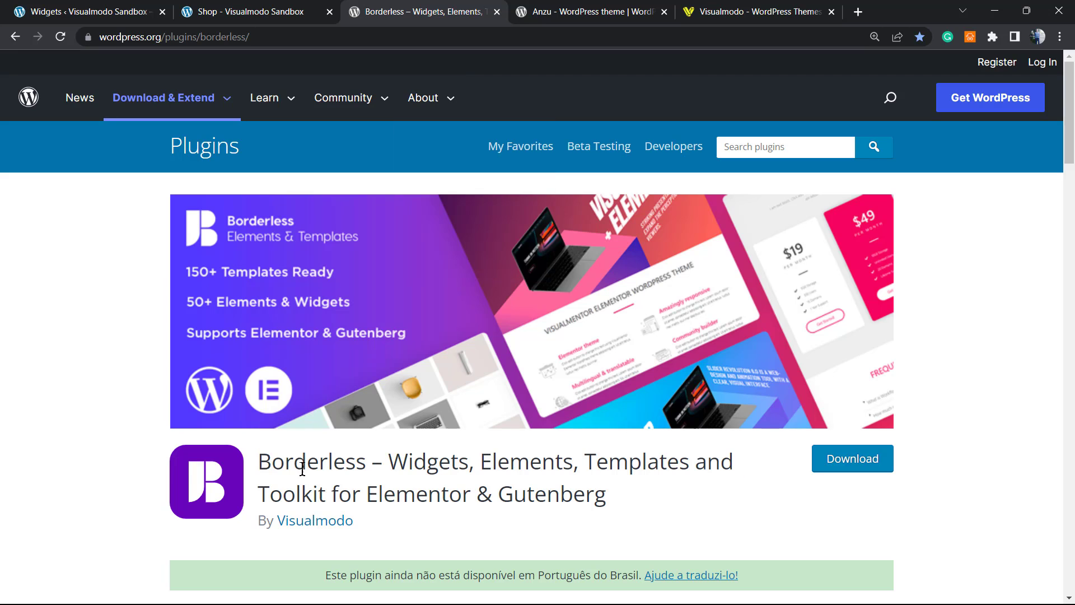
double_click(421, 463)
double_click(526, 462)
double_click(636, 467)
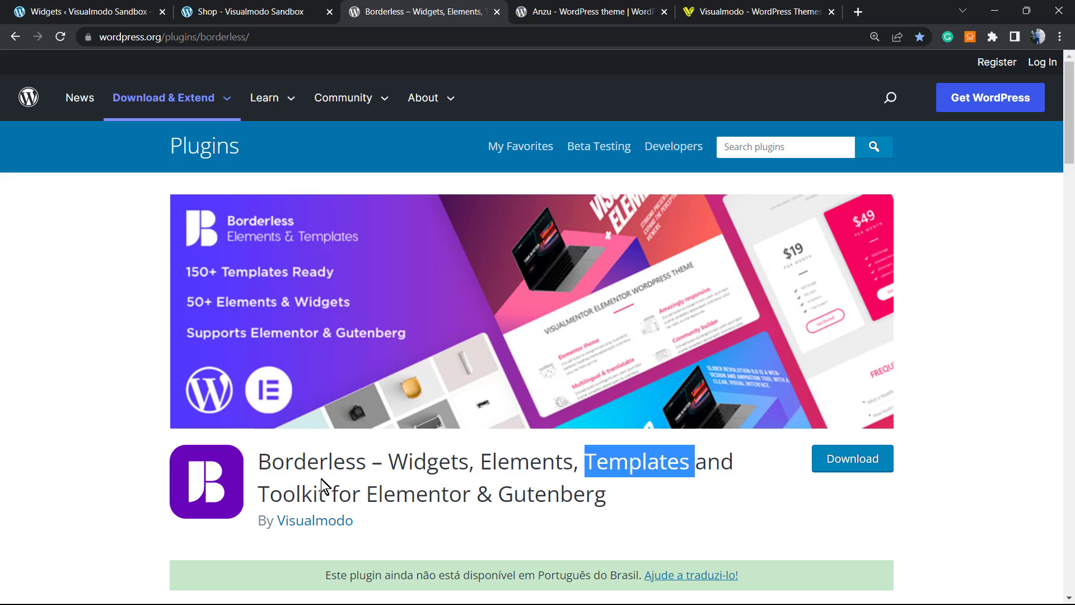
double_click(302, 492)
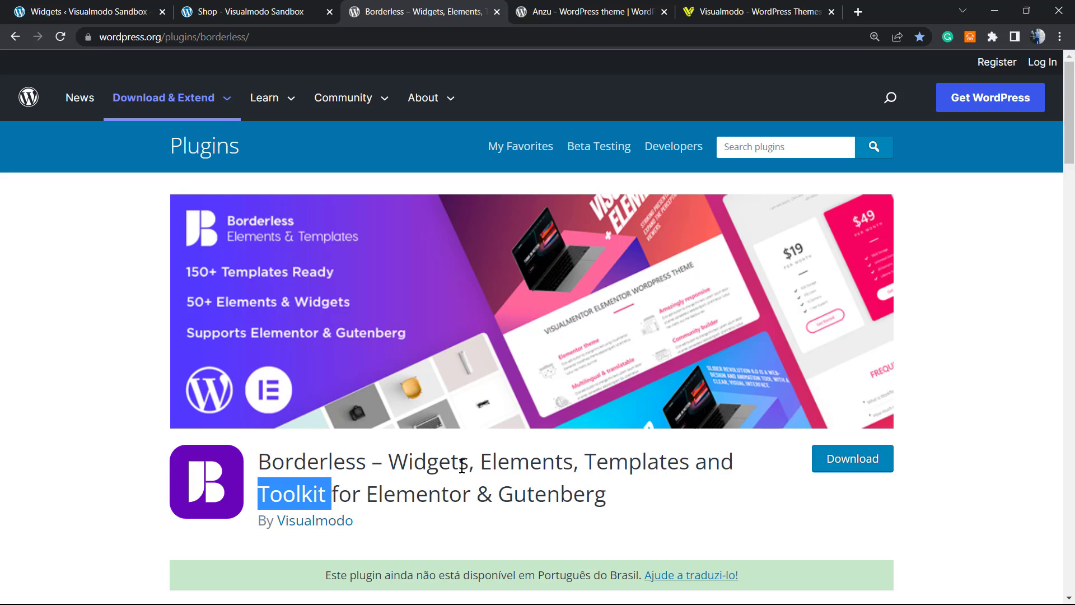
scroll(477, 379, down, 1)
scroll(477, 378, up, 1)
scroll(474, 396, down, 5)
scroll(474, 393, down, 1)
scroll(473, 392, up, 2)
scroll(463, 394, up, 4)
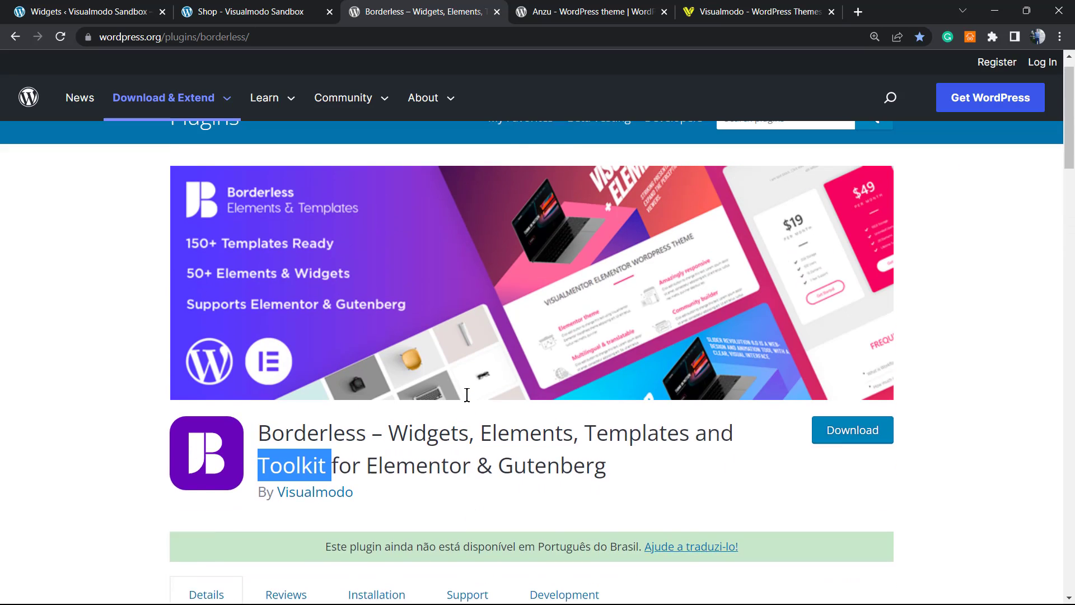
scroll(459, 398, up, 2)
click(73, 10)
mouse_move(63, 307)
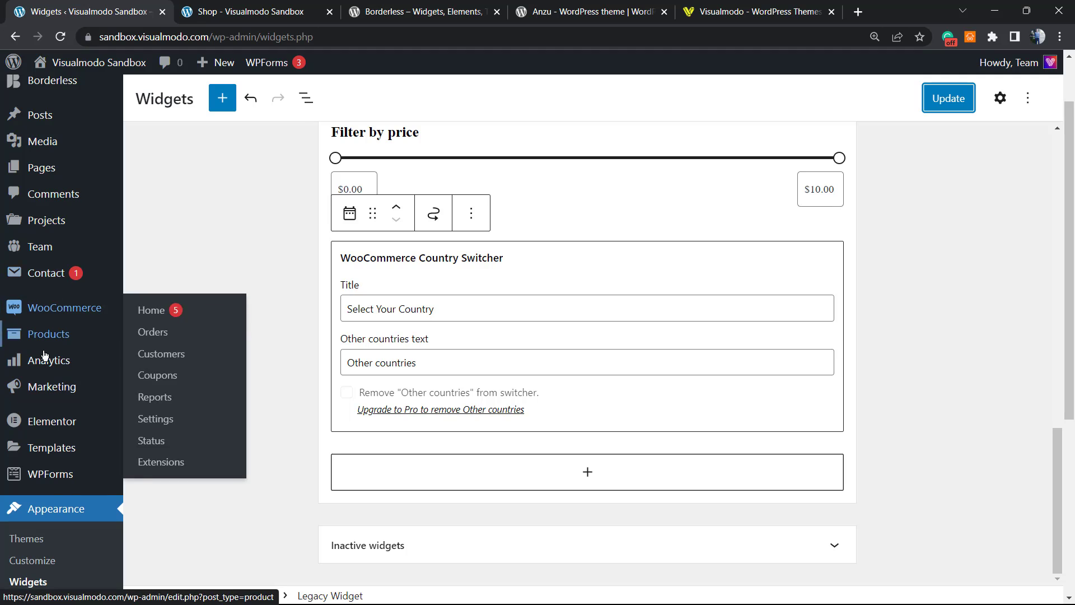
scroll(34, 370, down, 2)
scroll(51, 420, down, 2)
scroll(85, 442, down, 1)
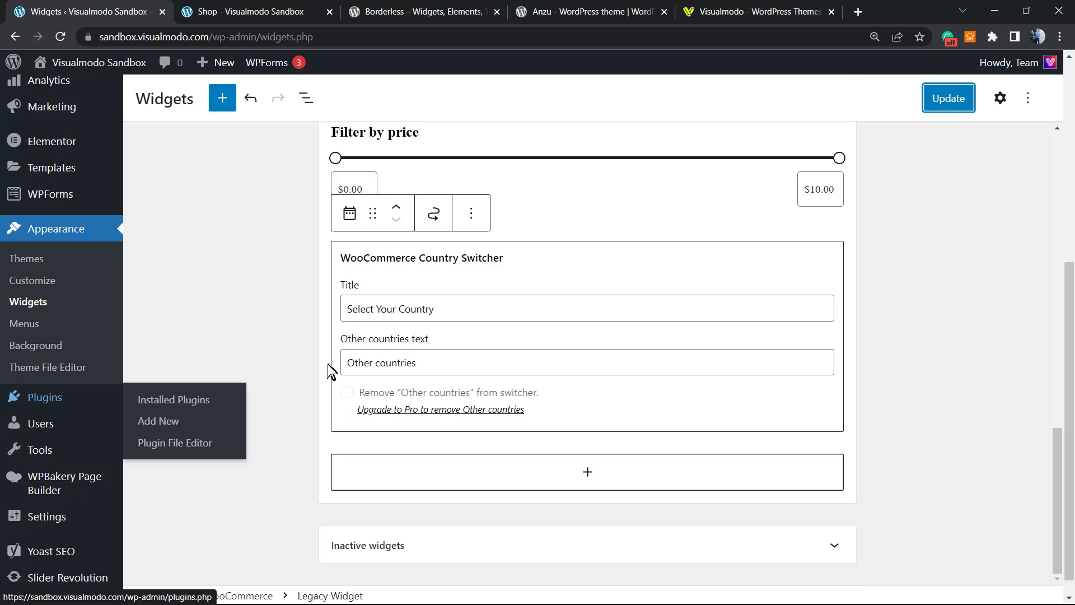
scroll(324, 363, up, 3)
Switch back to the Borderless plugin tab on WordPress.org.
click(424, 11)
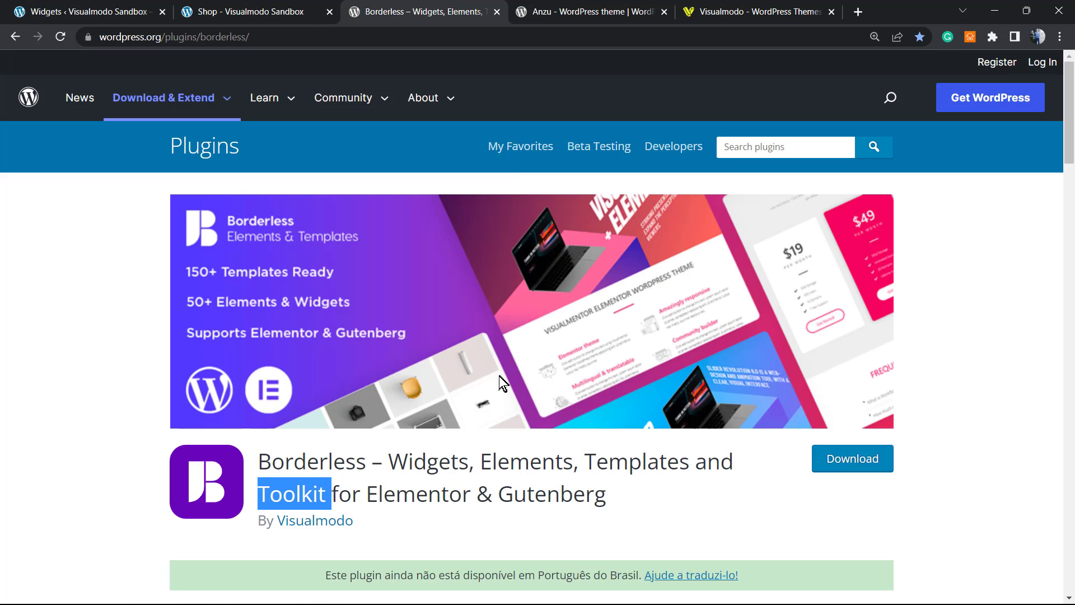
View the Anzu theme page, selecting its name, then switch to Visualmodo's homepage.
click(551, 10)
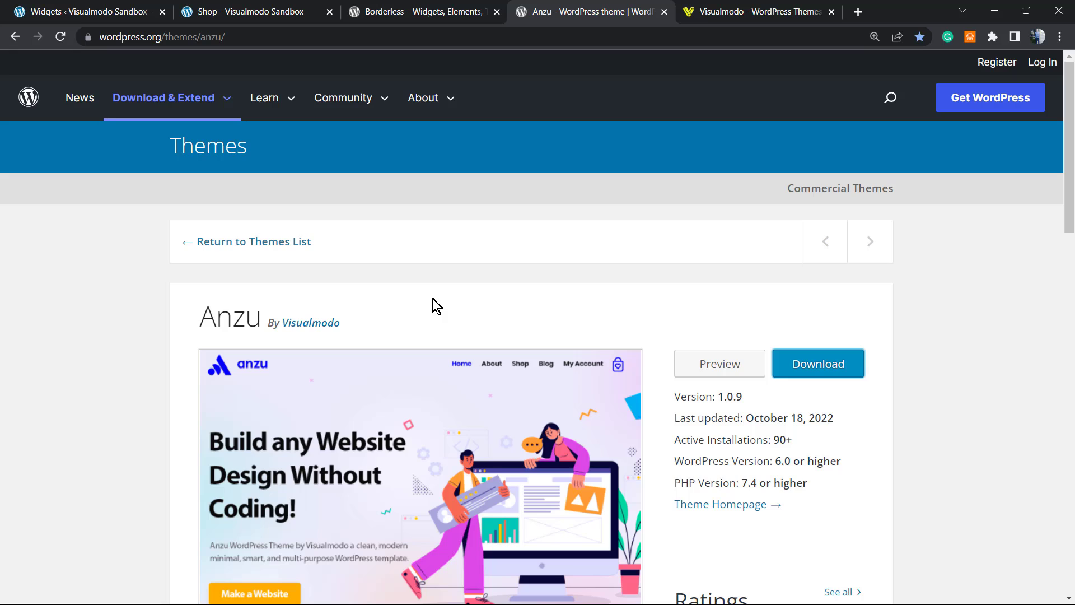
scroll(434, 306, down, 2)
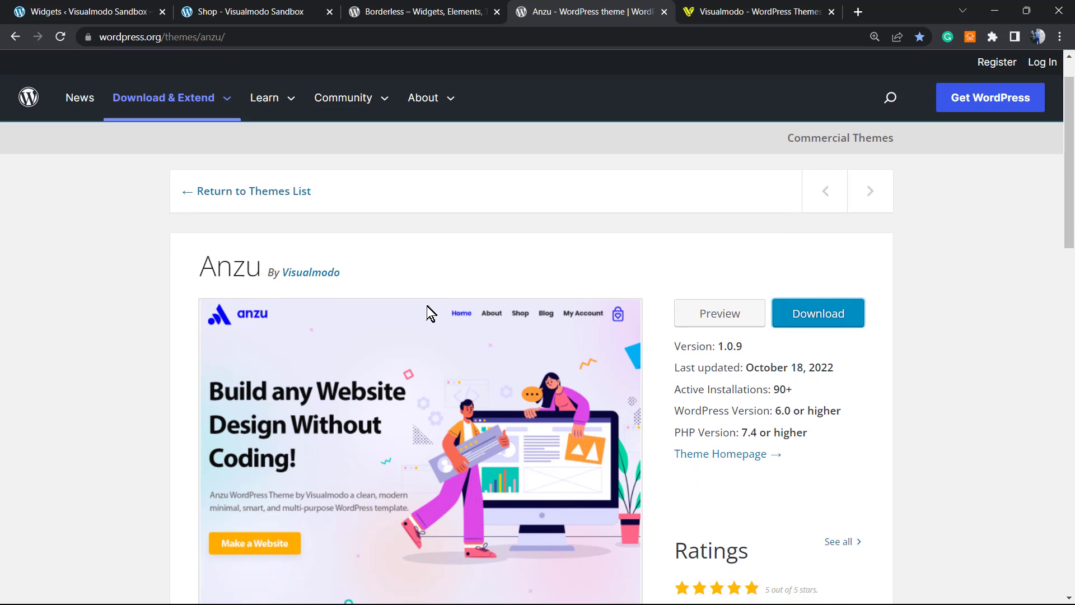
scroll(431, 333, down, 1)
scroll(431, 333, up, 3)
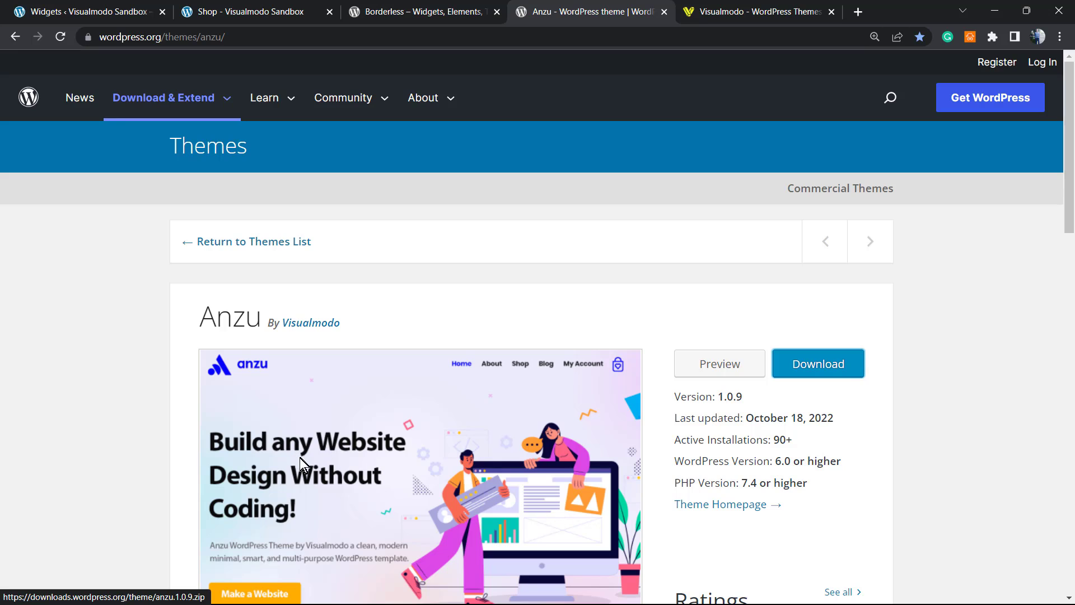
double_click(235, 323)
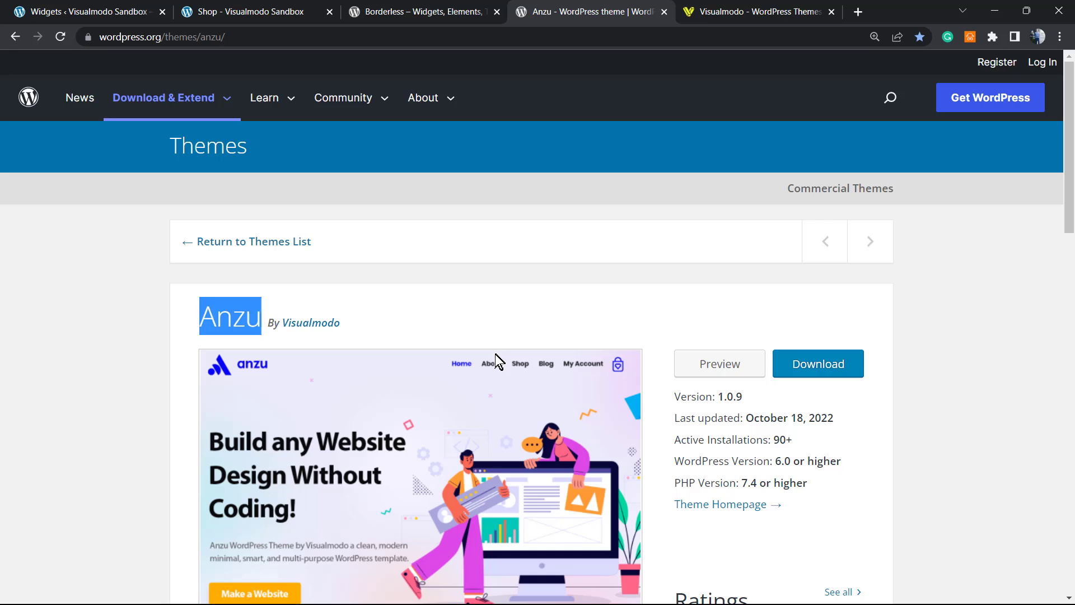
click(747, 10)
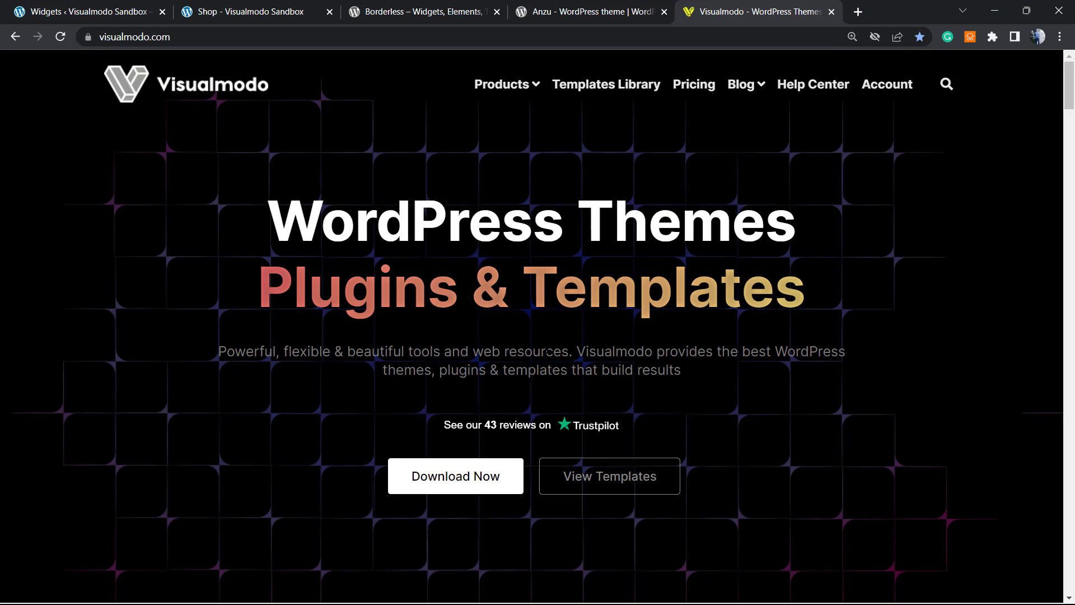
Open Visualmodo's Templates Library page from the top navigation.
click(626, 84)
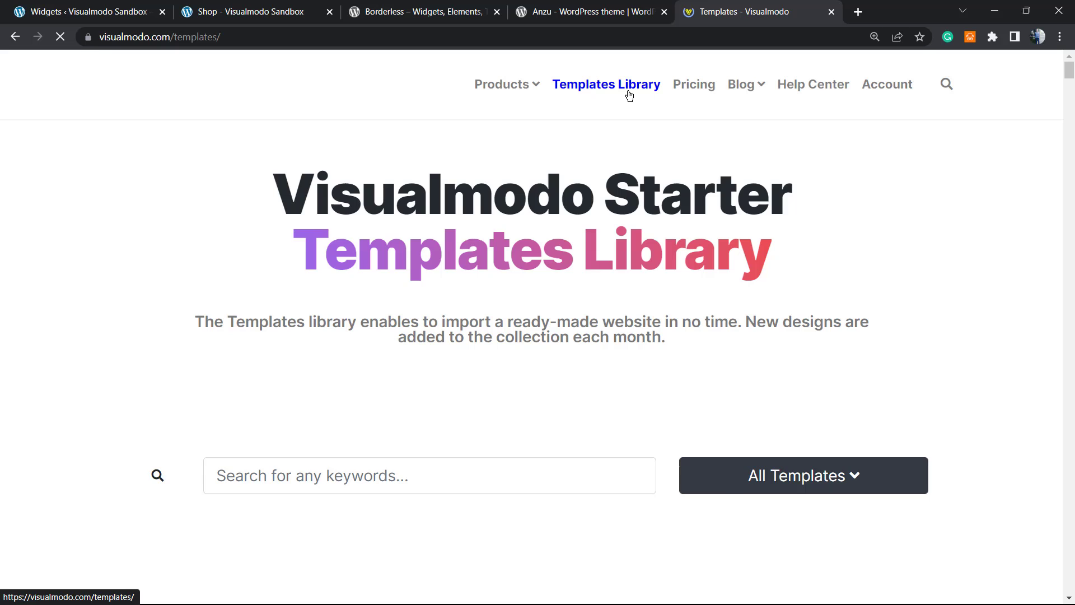
scroll(453, 377, down, 4)
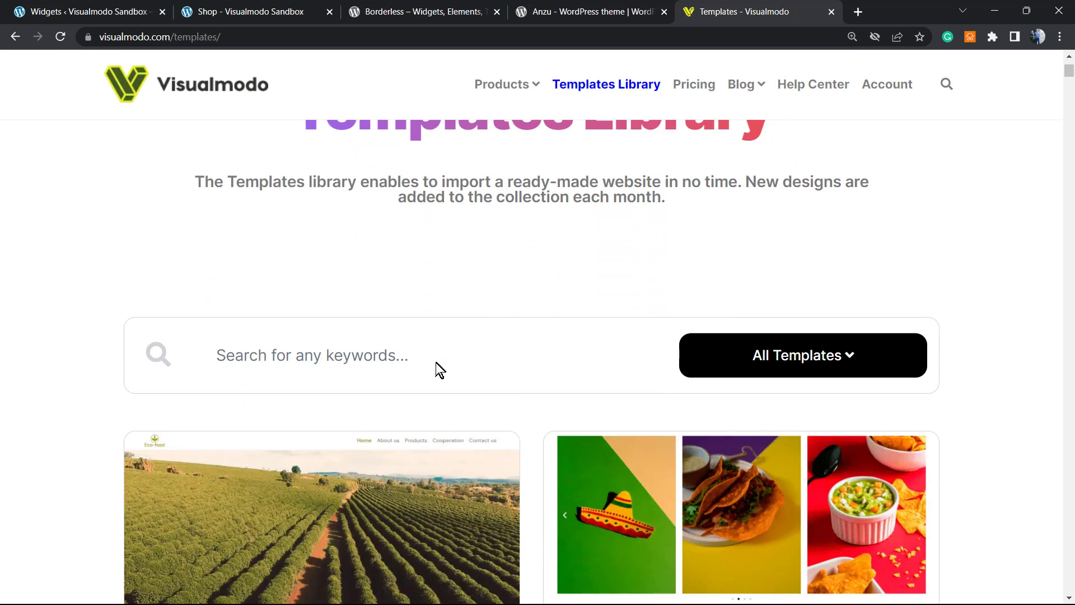
scroll(436, 363, down, 4)
scroll(428, 360, down, 3)
scroll(429, 360, down, 3)
scroll(429, 359, down, 3)
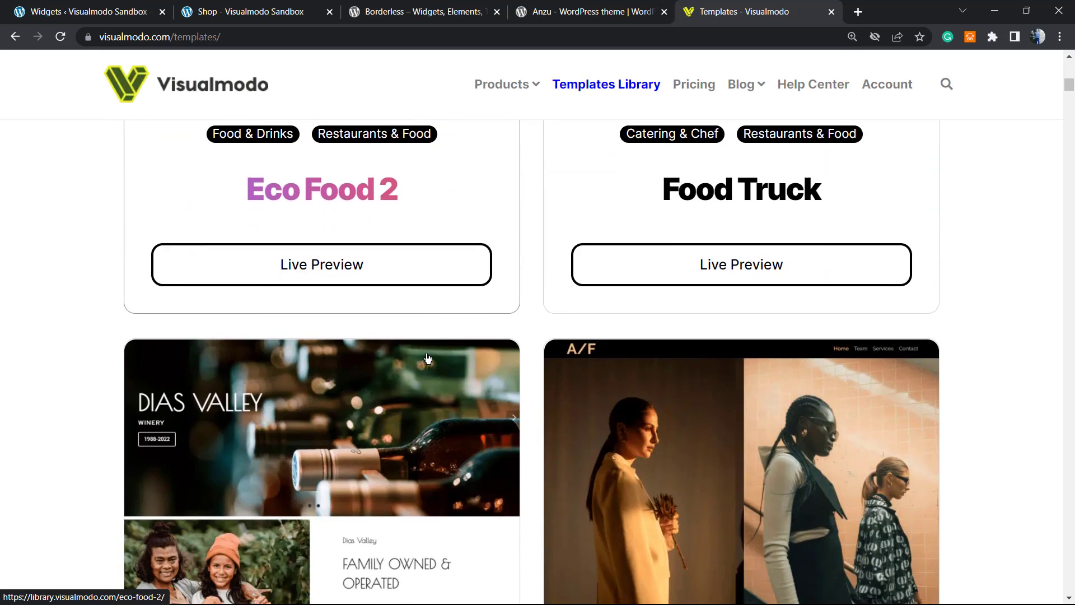
scroll(429, 360, down, 3)
scroll(428, 360, down, 4)
scroll(429, 359, down, 4)
scroll(428, 359, down, 4)
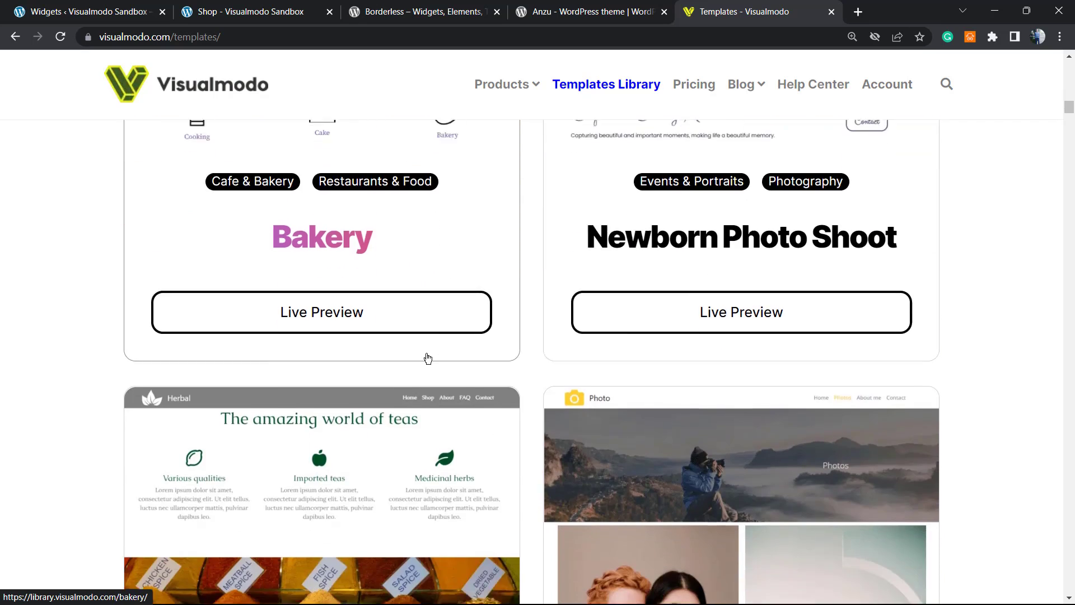
scroll(428, 360, down, 4)
scroll(429, 359, down, 4)
scroll(429, 360, down, 4)
scroll(429, 360, down, 4)
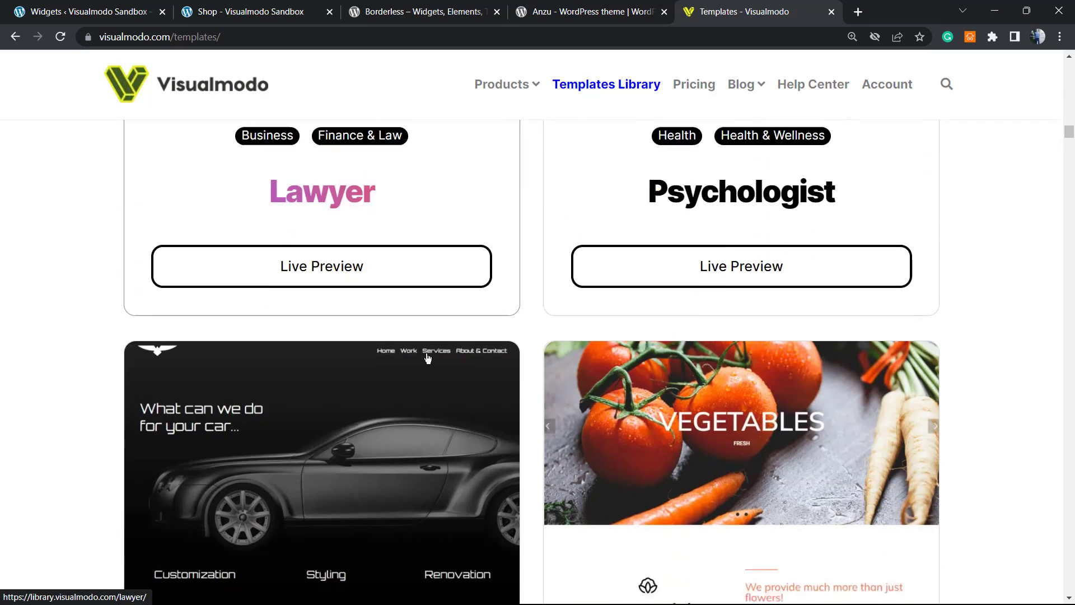
scroll(428, 359, down, 3)
scroll(428, 360, down, 4)
scroll(428, 360, down, 4)
scroll(428, 360, down, 4)
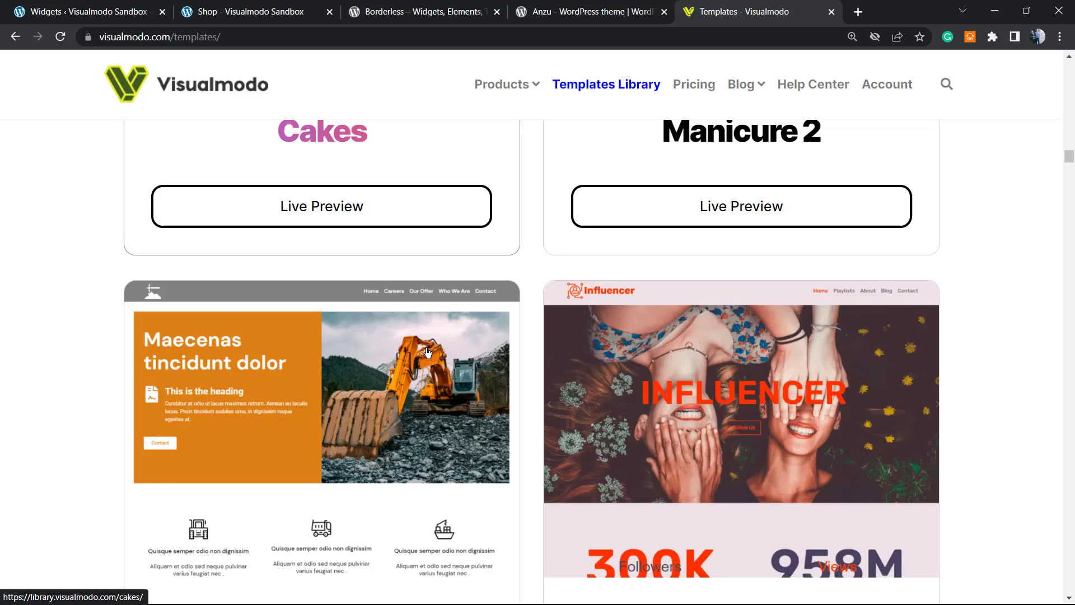
scroll(428, 360, down, 3)
scroll(426, 351, down, 4)
scroll(427, 351, down, 4)
scroll(426, 352, down, 4)
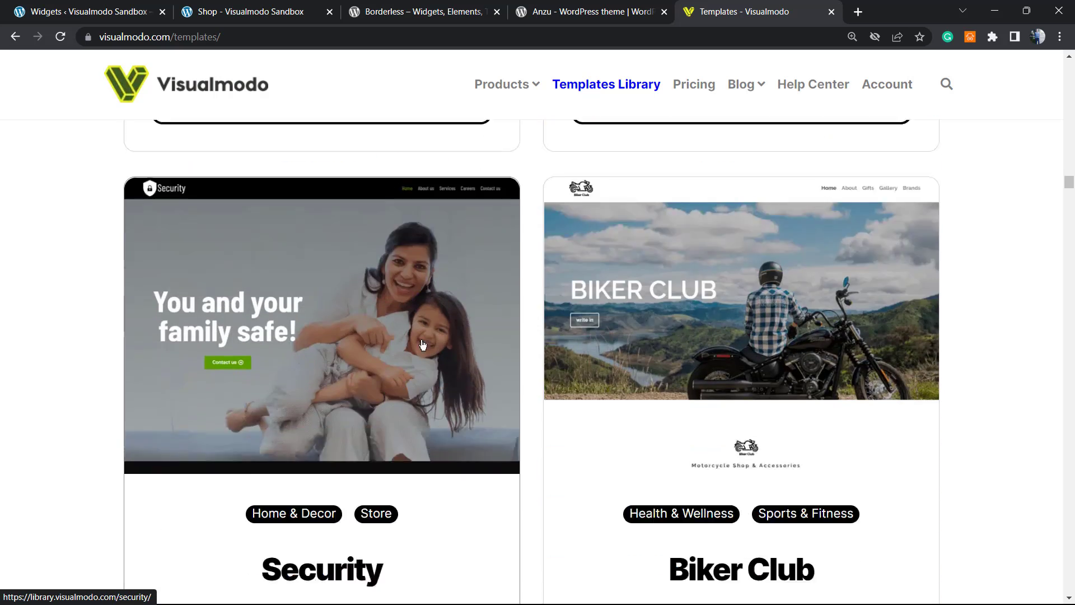
scroll(427, 352, down, 3)
scroll(419, 345, down, 4)
scroll(419, 344, down, 4)
scroll(419, 344, down, 4)
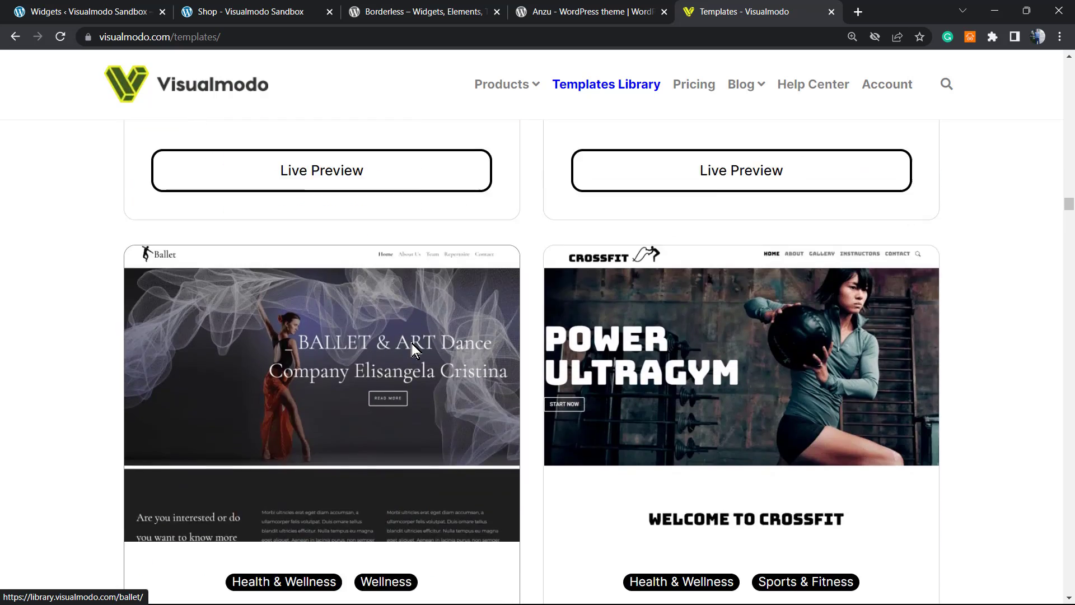
scroll(412, 344, down, 3)
scroll(408, 349, down, 4)
scroll(408, 350, down, 4)
scroll(407, 350, down, 2)
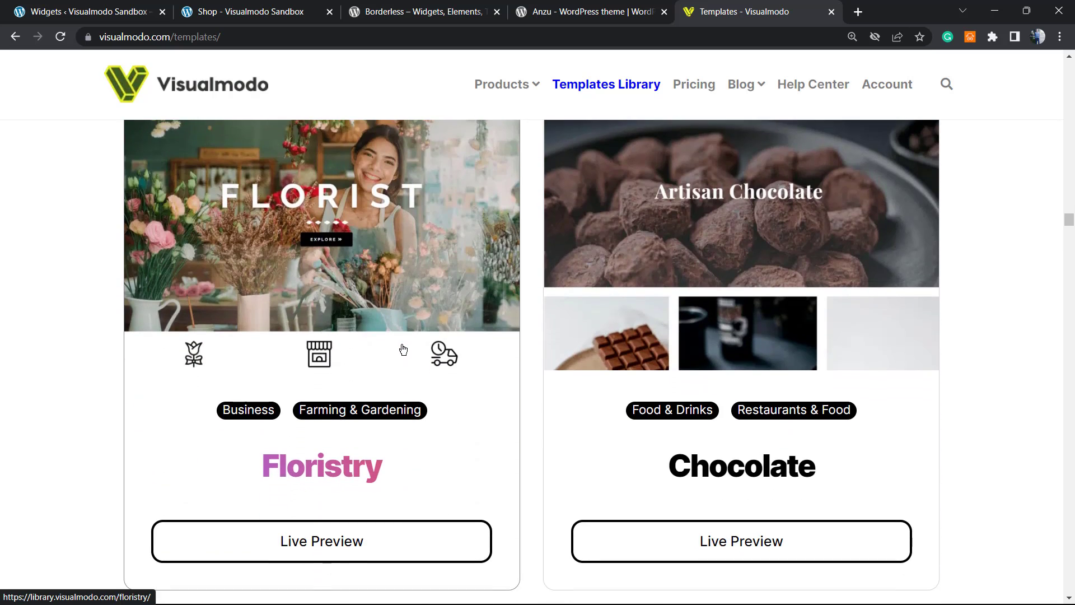
scroll(404, 349, down, 3)
scroll(403, 348, down, 4)
scroll(412, 344, down, 3)
scroll(413, 337, down, 2)
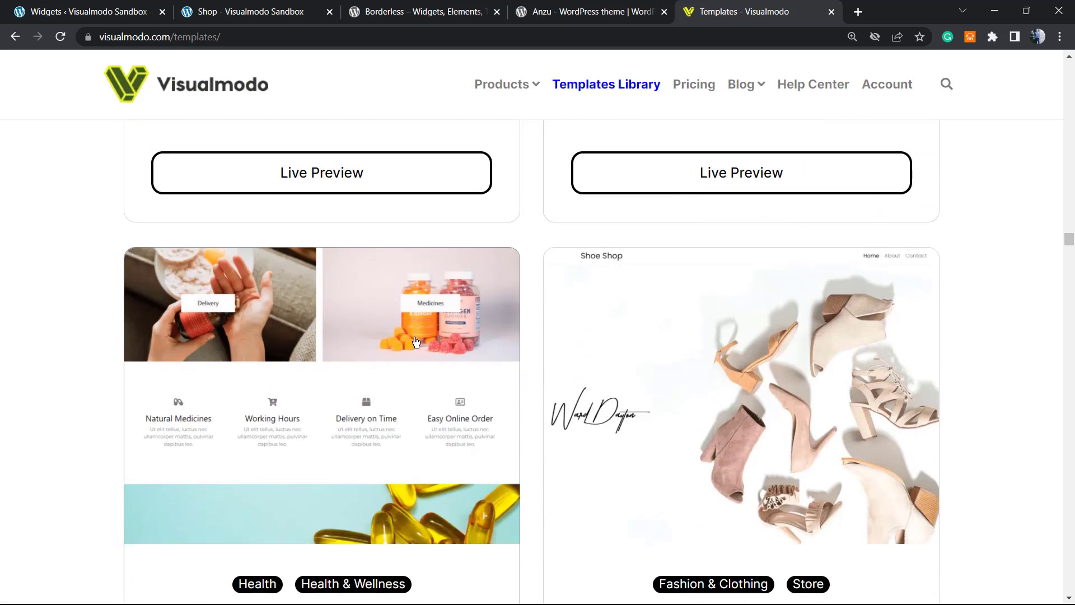
scroll(414, 337, down, 3)
scroll(415, 337, down, 4)
scroll(415, 337, down, 2)
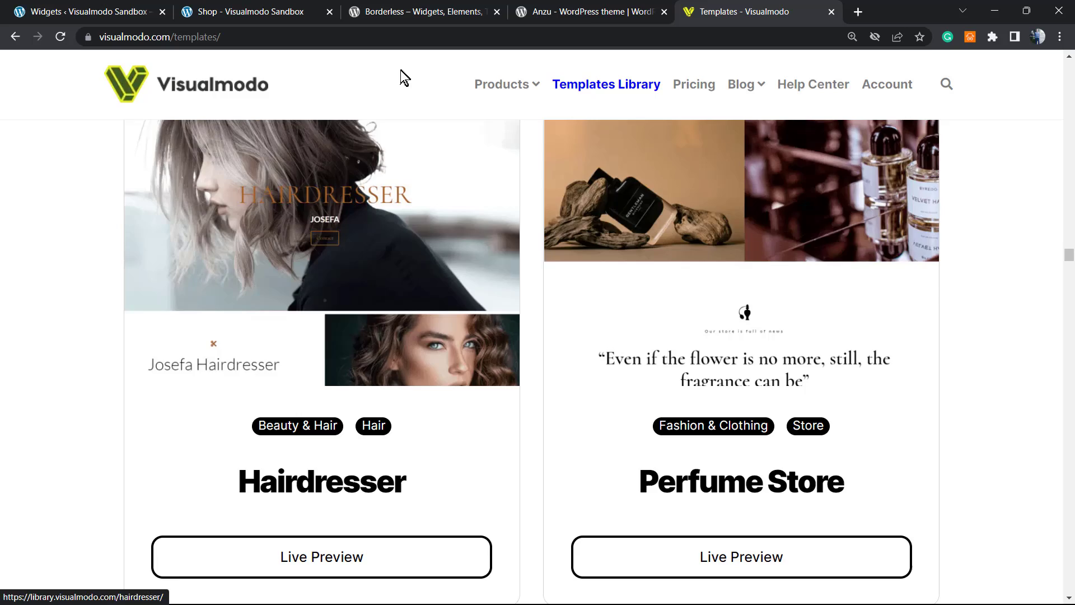